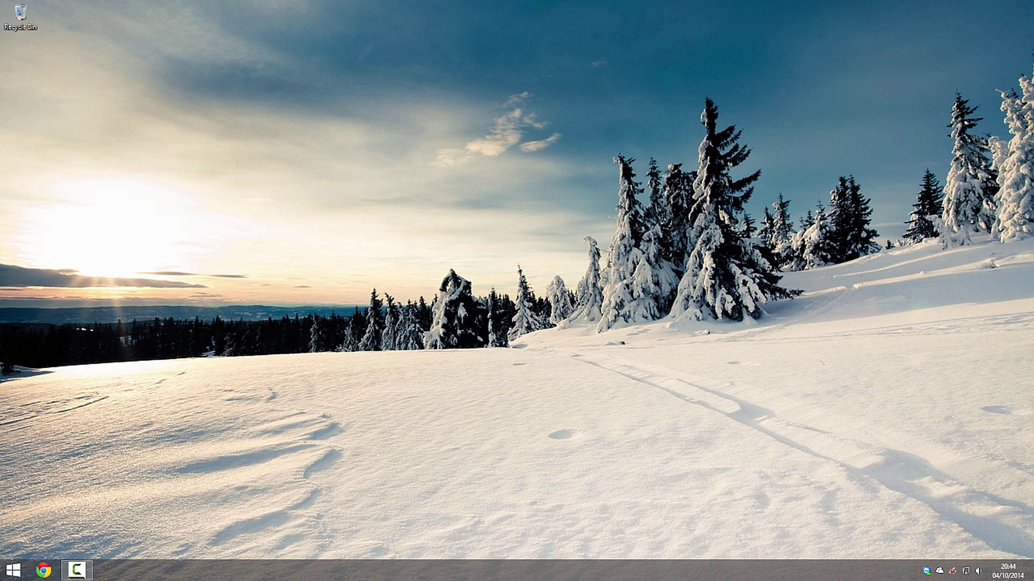
Browse the installed apps list, switching to the Start tiles and back.
{"action": "key", "text": "super"}
{"action": "scroll", "coordinate": [310, 376], "scroll_direction": "down", "scroll_amount": 6}
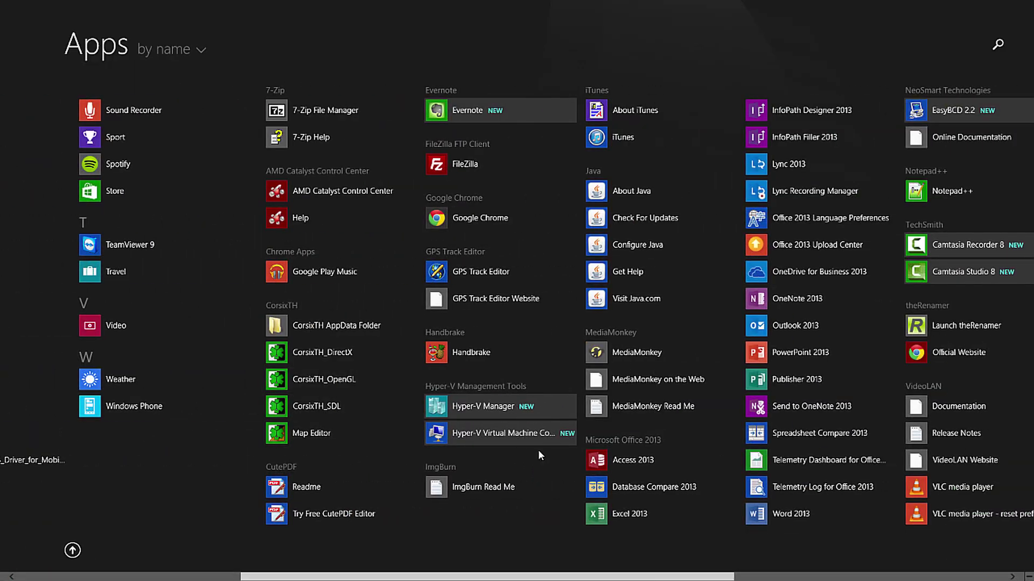
{"action": "left_click", "coordinate": [73, 551]}
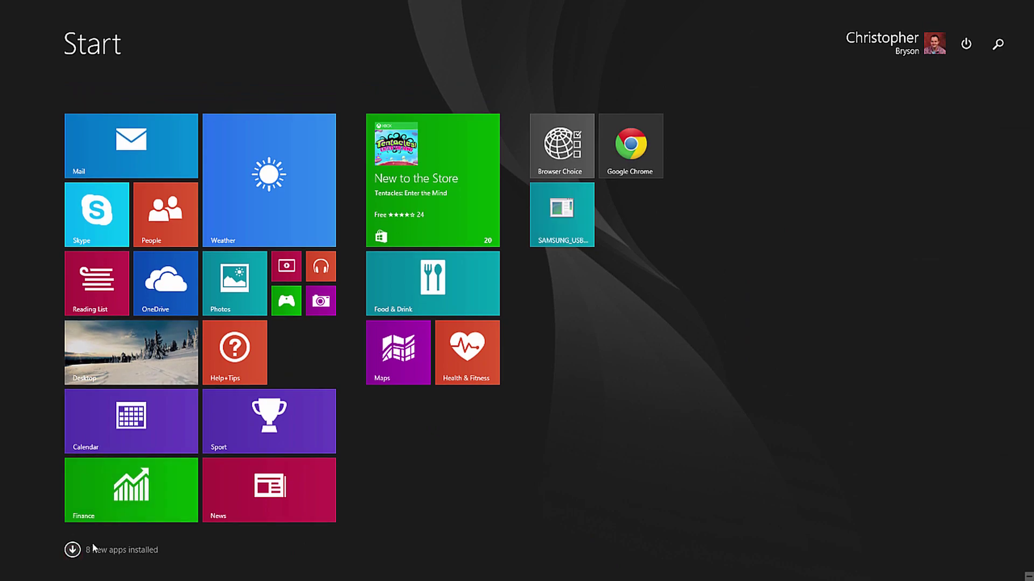
{"action": "left_click", "coordinate": [72, 550]}
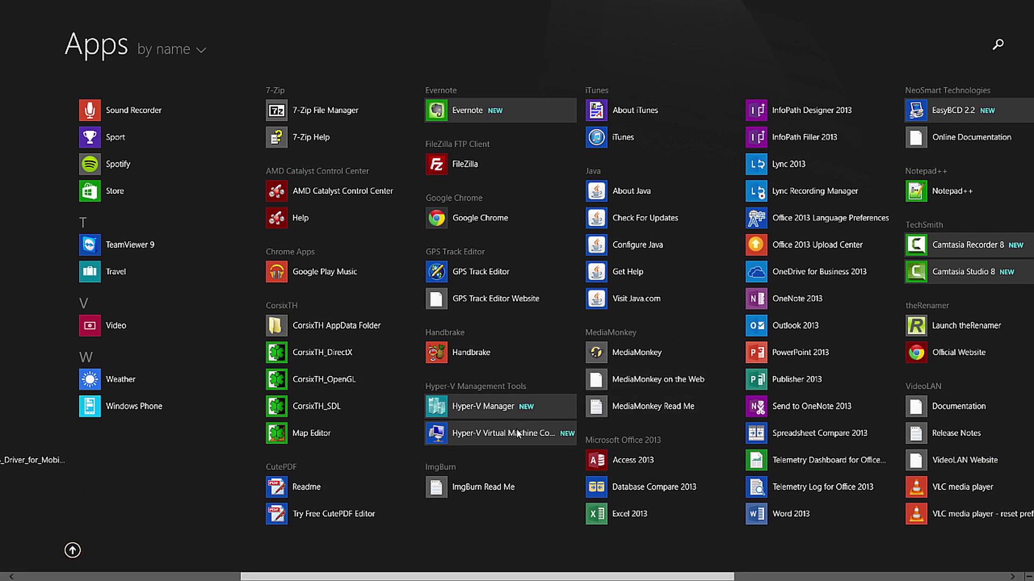
{"action": "scroll", "coordinate": [500, 419], "scroll_direction": "right", "scroll_amount": 3}
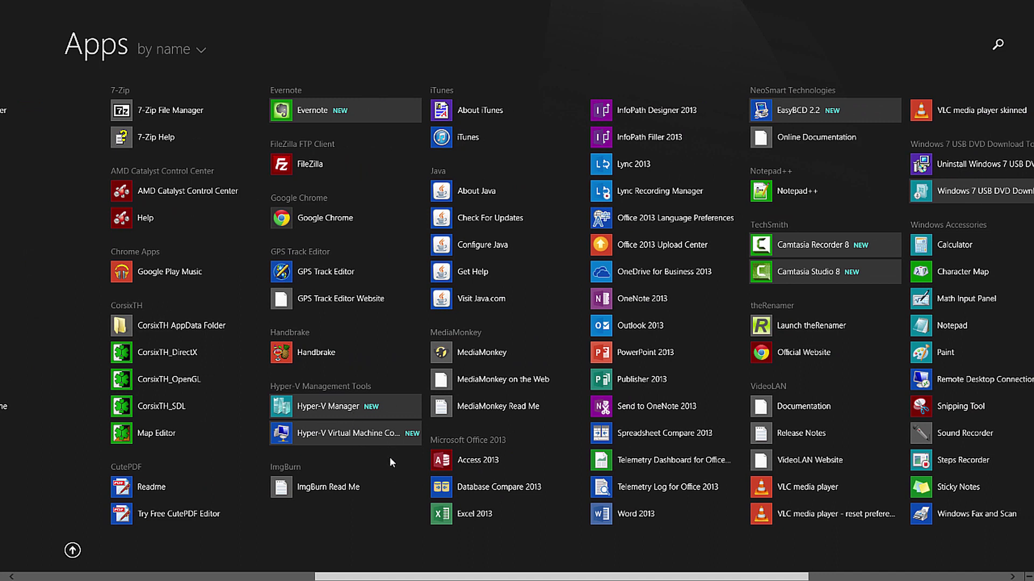
Return to the desktop and launch Google Chrome from the taskbar.
{"action": "key", "text": "super"}
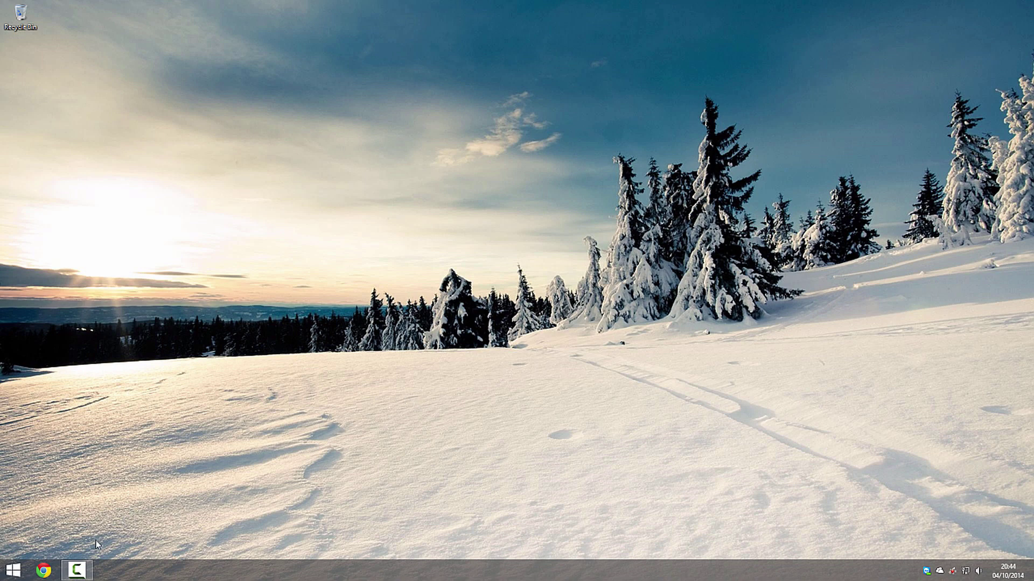
{"action": "left_click", "coordinate": [43, 569]}
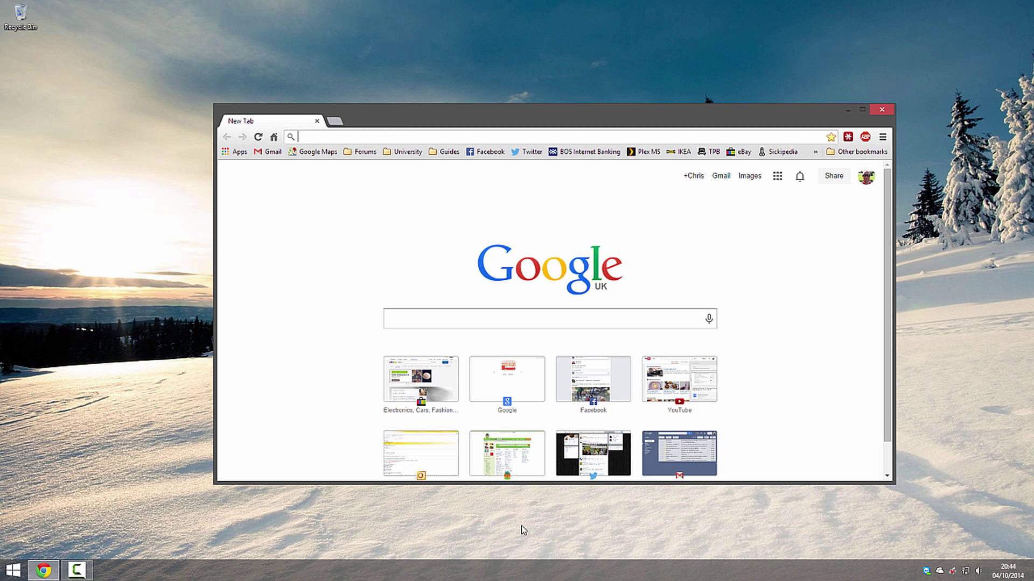
Load preview.windows.com in Chrome.
{"action": "left_click", "coordinate": [494, 318]}
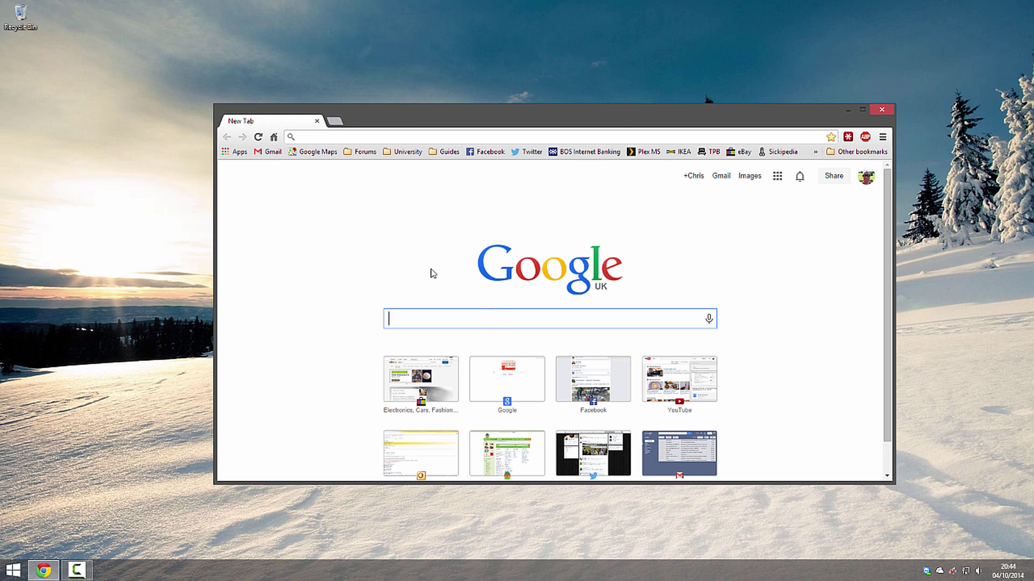
{"action": "left_click", "coordinate": [517, 132]}
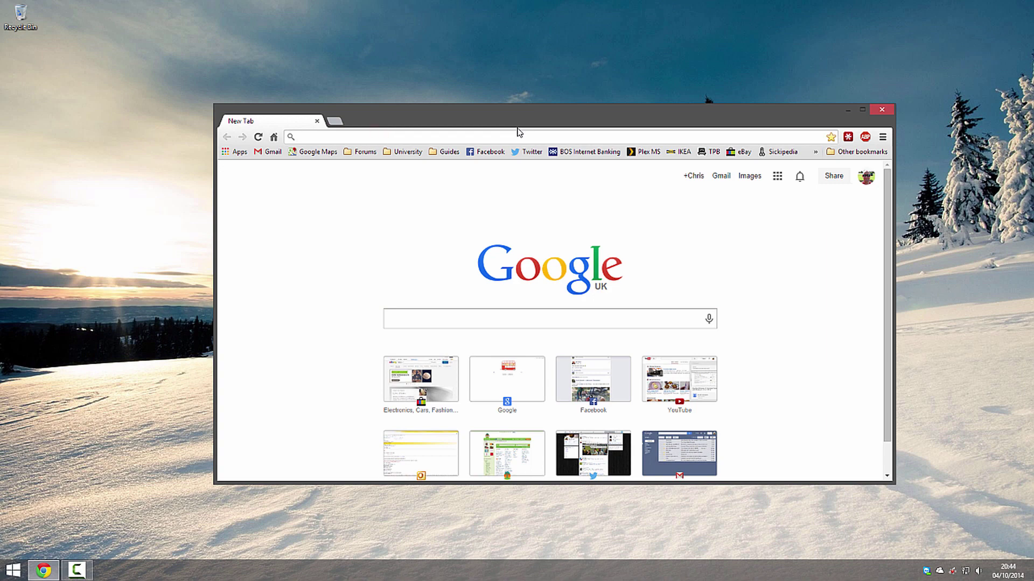
{"action": "type", "text": "previ"}
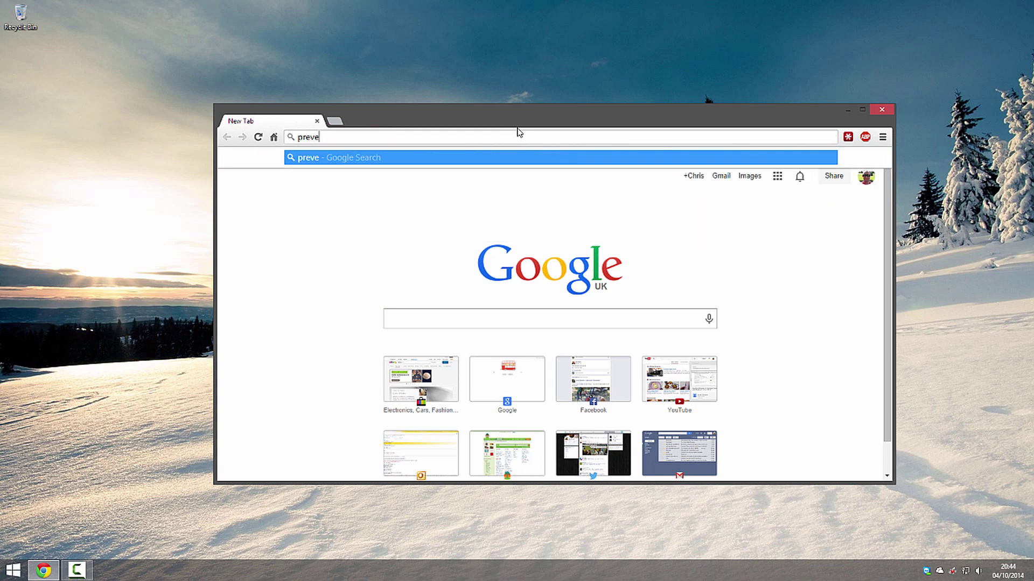
{"action": "type", "text": "ew.windows.com"}
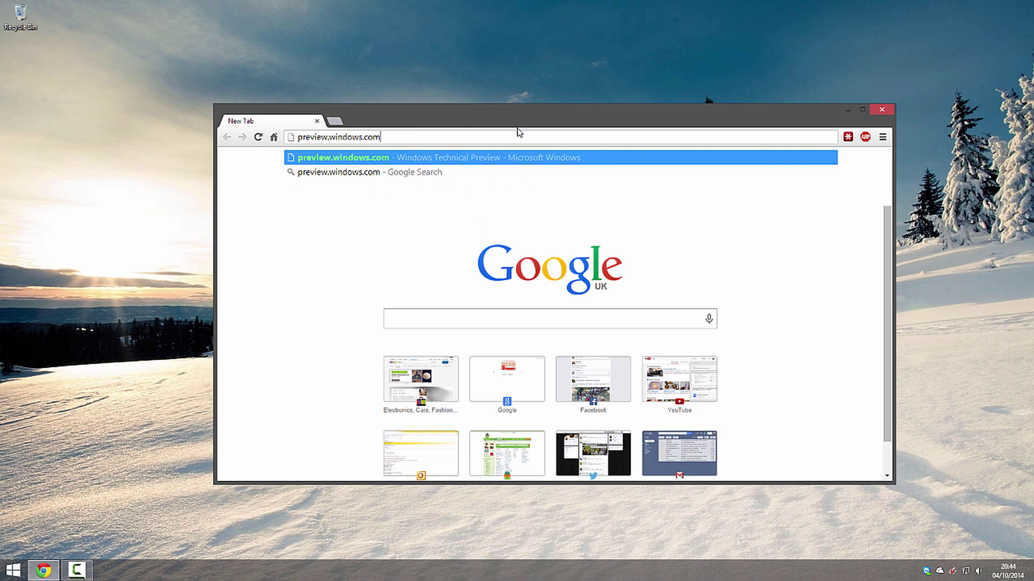
{"action": "key", "text": "Return"}
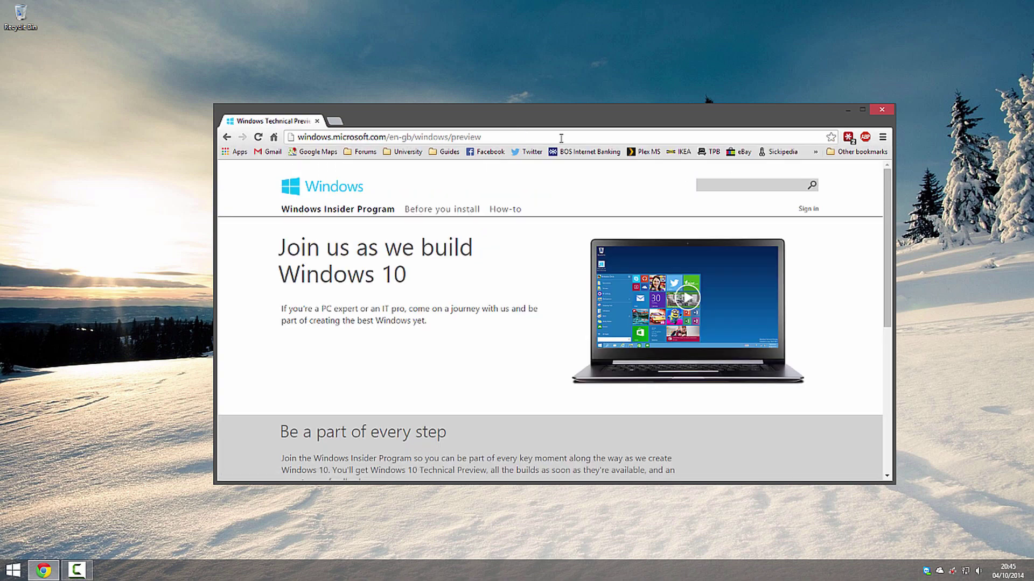
Join the Windows Insider Program by signing in with the saved Microsoft account.
{"action": "scroll", "coordinate": [521, 300], "scroll_direction": "down", "scroll_amount": 5}
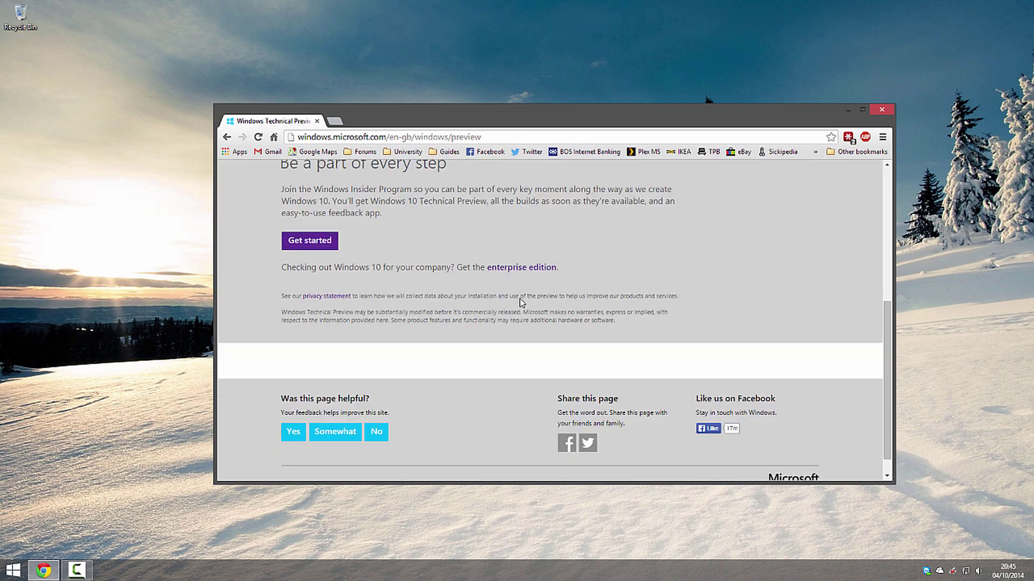
{"action": "scroll", "coordinate": [452, 275], "scroll_direction": "up", "scroll_amount": 1}
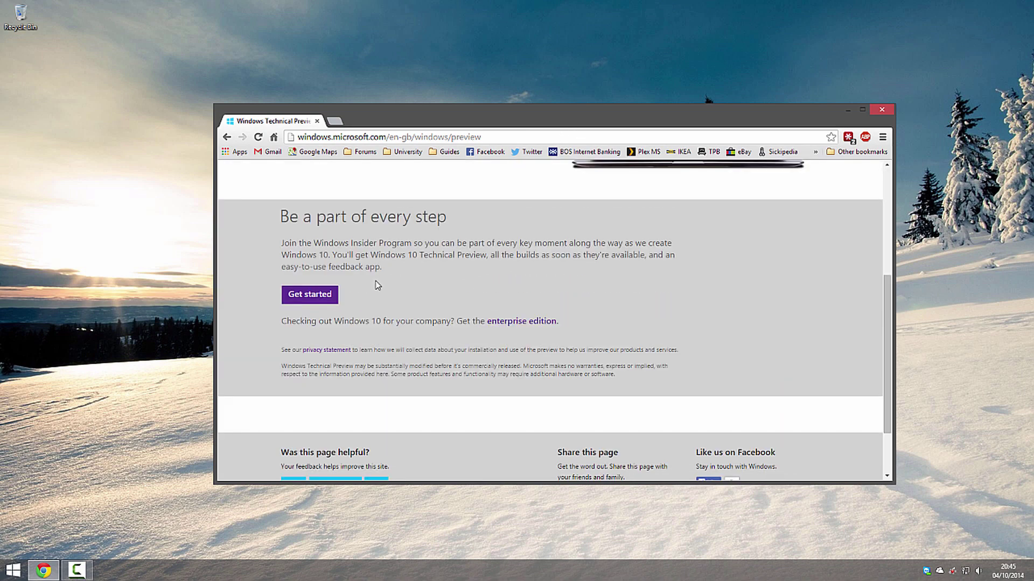
{"action": "left_click", "coordinate": [317, 295]}
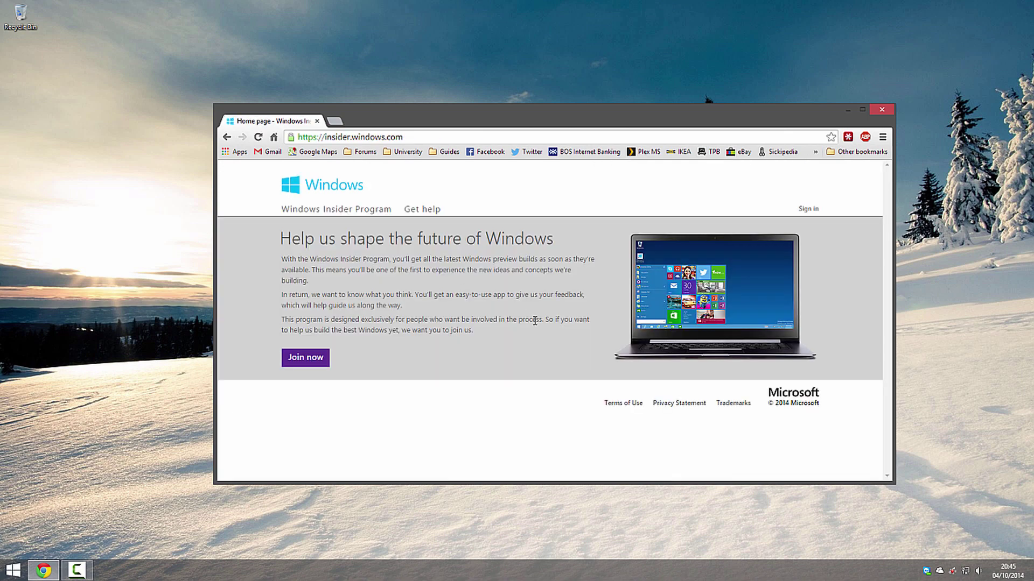
{"action": "left_click", "coordinate": [313, 357]}
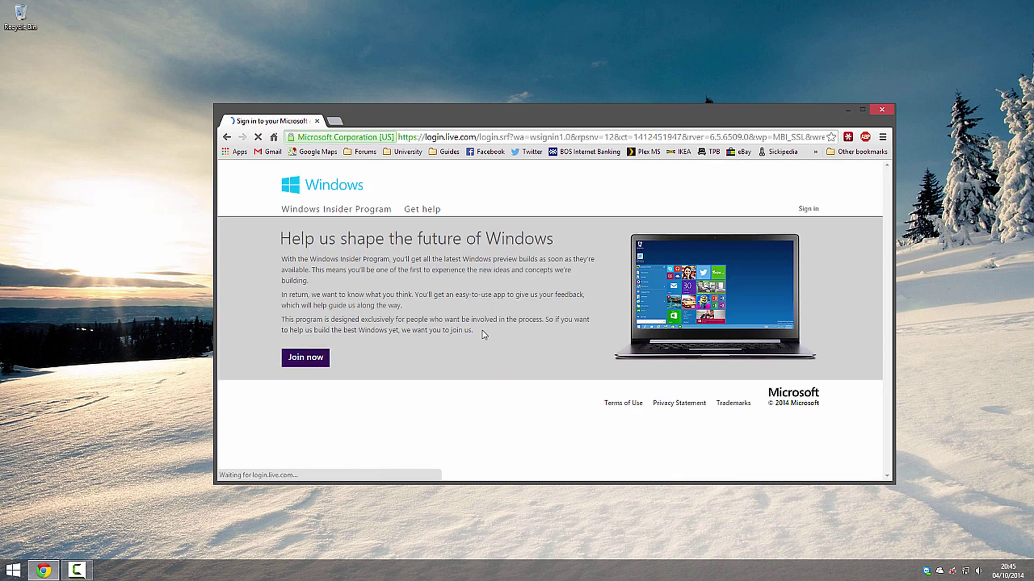
{"action": "left_click", "coordinate": [633, 336]}
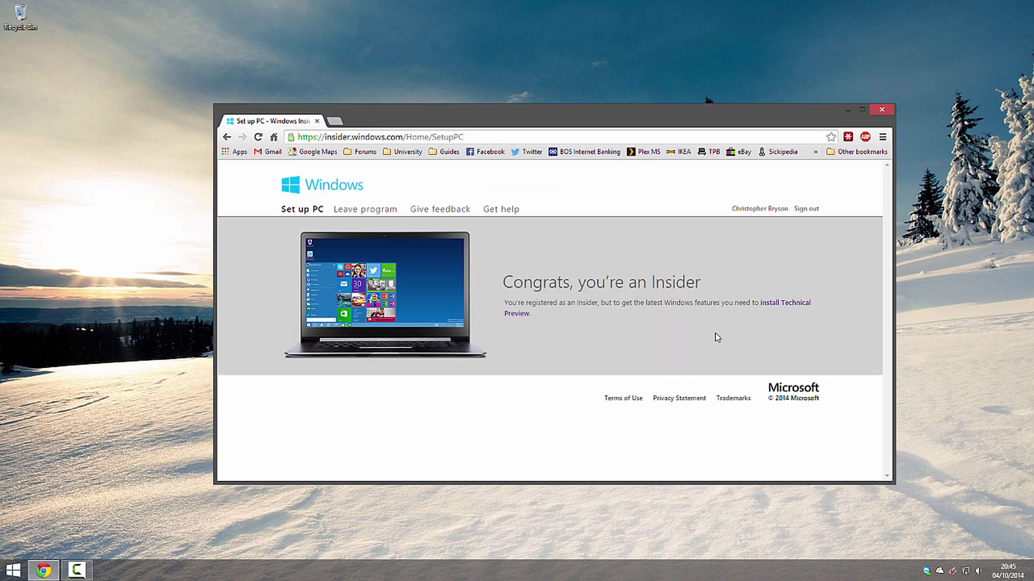
{"action": "left_click", "coordinate": [779, 304]}
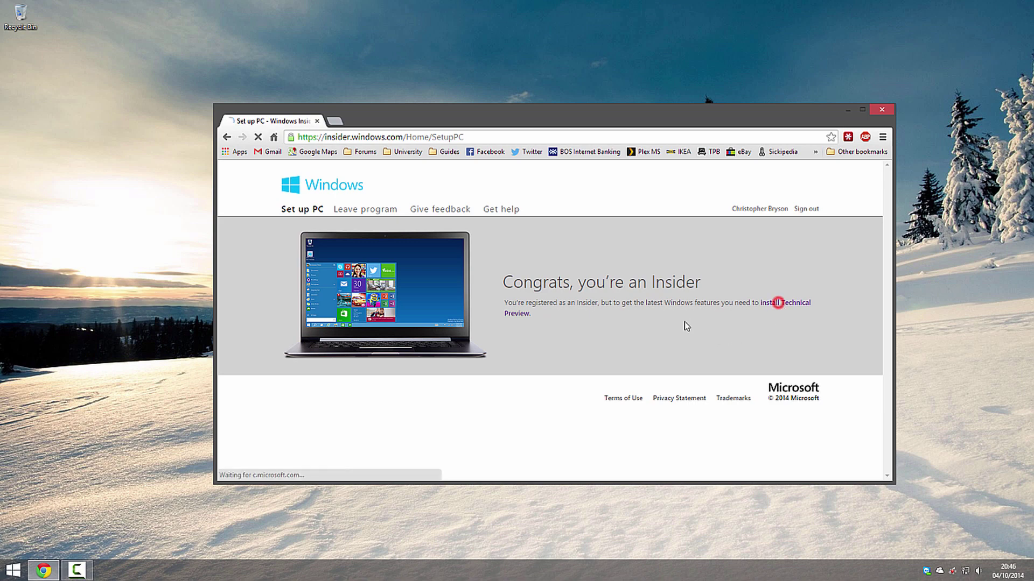
Start the English 64-bit ISO download, cancel saving it, and close Chrome.
{"action": "scroll", "coordinate": [538, 331], "scroll_direction": "down", "scroll_amount": 12}
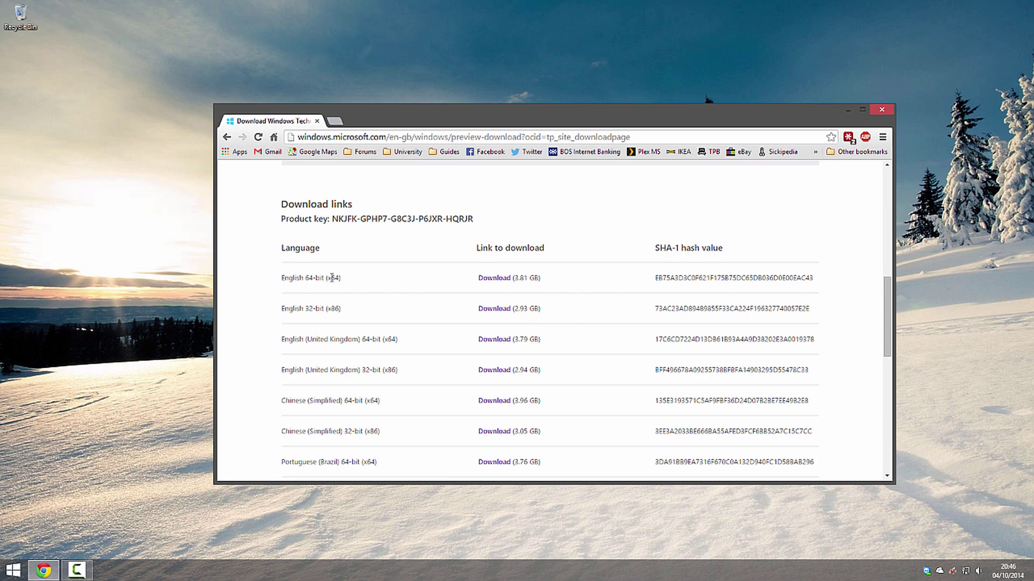
{"action": "left_click", "coordinate": [487, 279]}
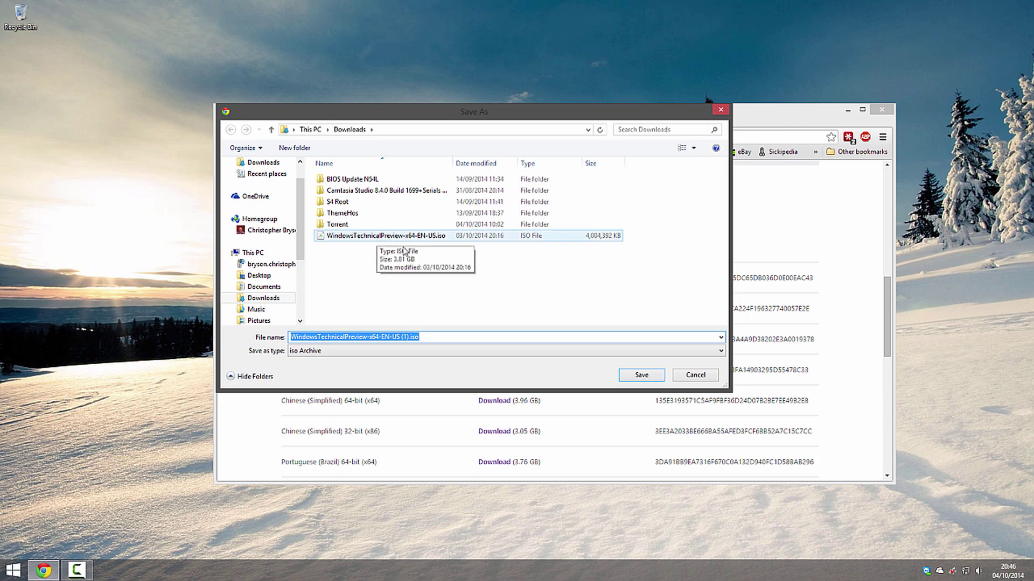
{"action": "left_click", "coordinate": [696, 376]}
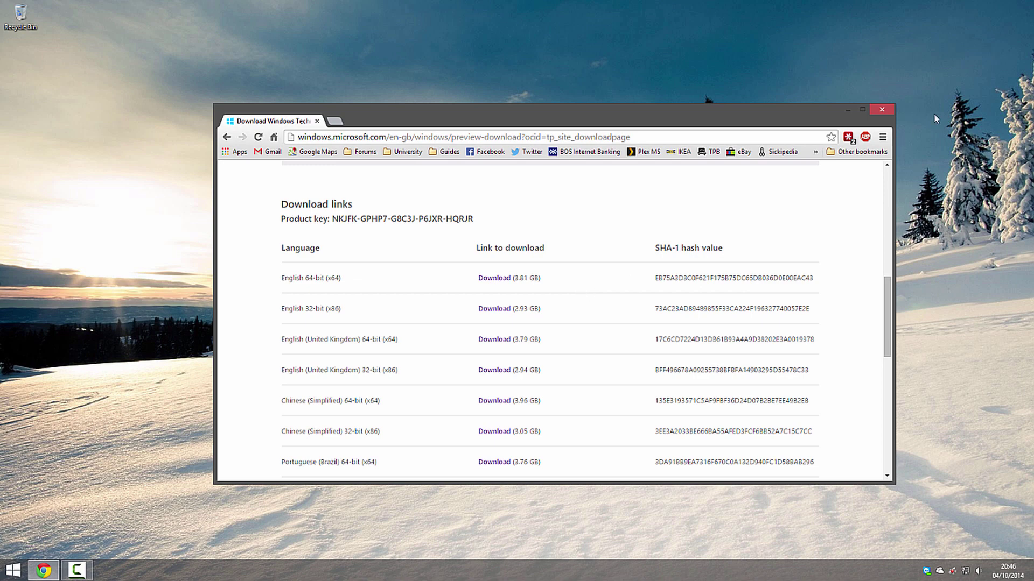
{"action": "left_click", "coordinate": [882, 109]}
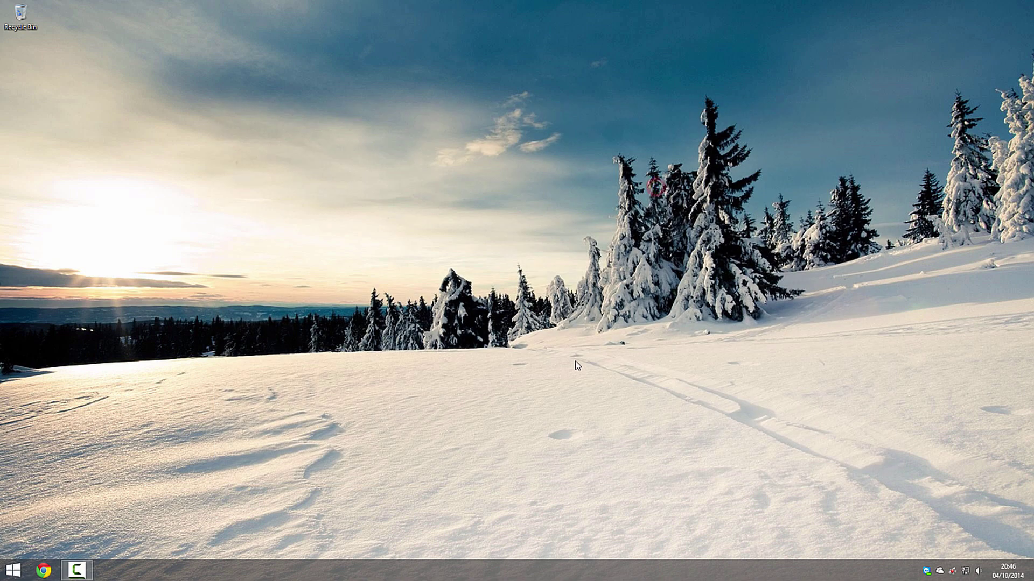
Search the Start screen for 'hyper' and launch Hyper-V Manager.
{"action": "key", "text": "super"}
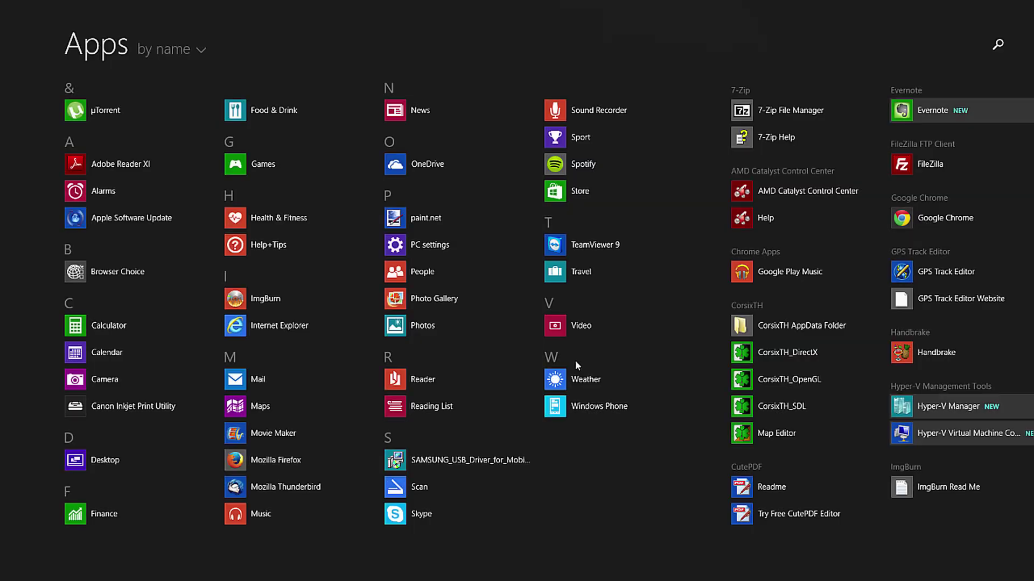
{"action": "type", "text": "hper v"}
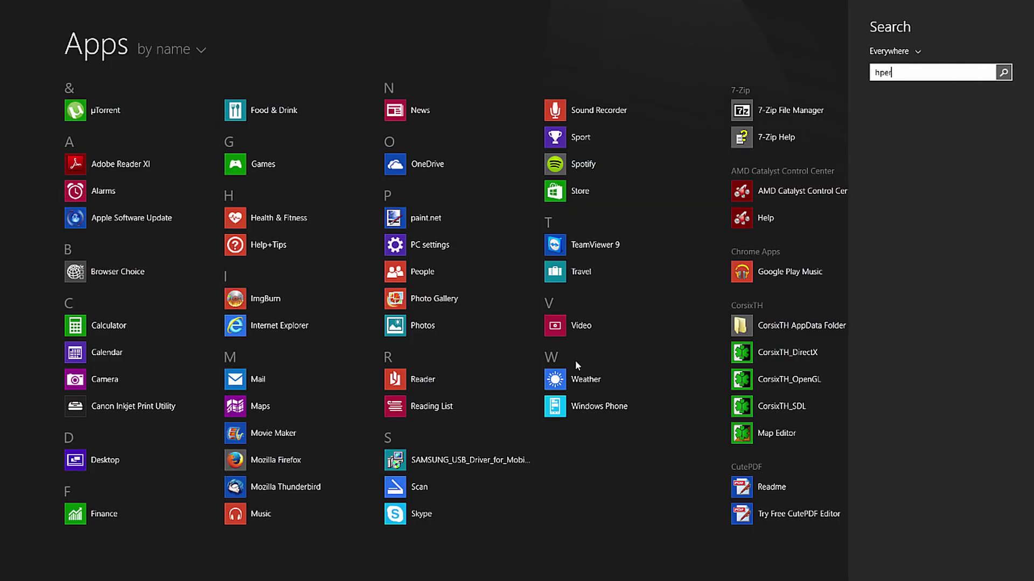
{"action": "key", "text": "BackSpace"}
{"action": "key", "text": "BackSpace"}
{"action": "key", "text": "BackSpace"}
{"action": "type", "text": "yper"}
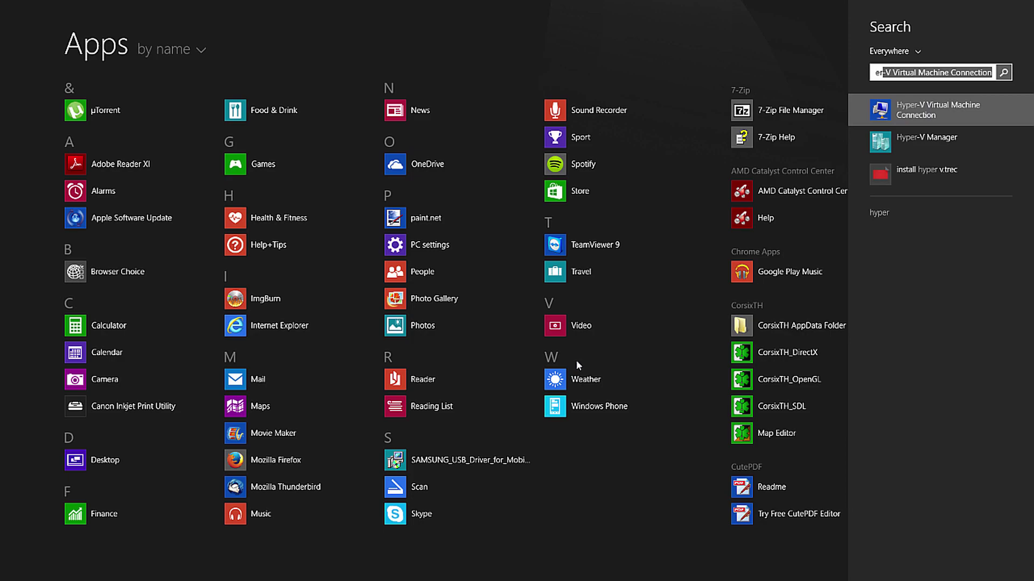
{"action": "left_click", "coordinate": [920, 143]}
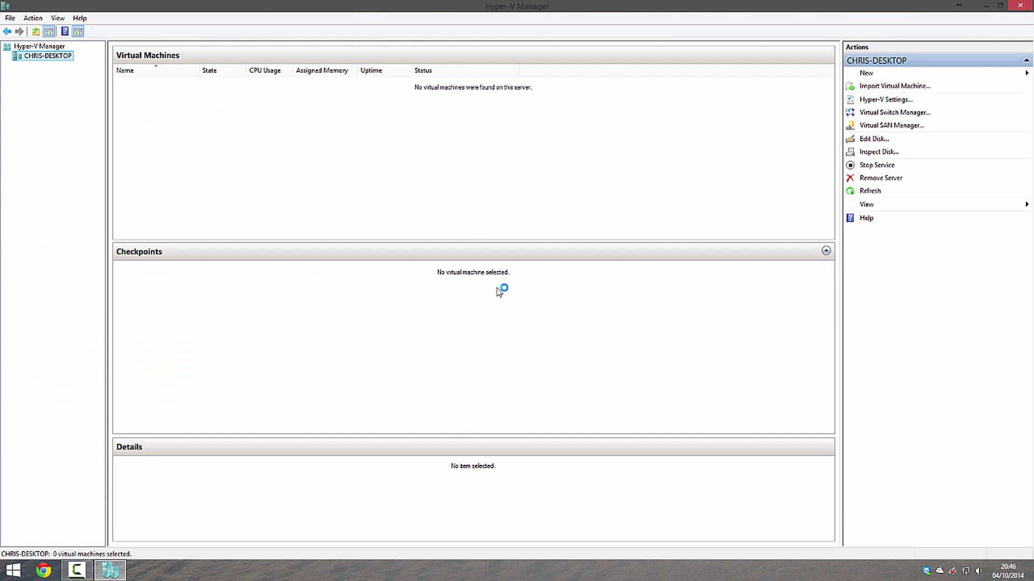
Restore the Hyper-V Manager window from maximised and drag it wider.
{"action": "left_click", "coordinate": [1000, 5]}
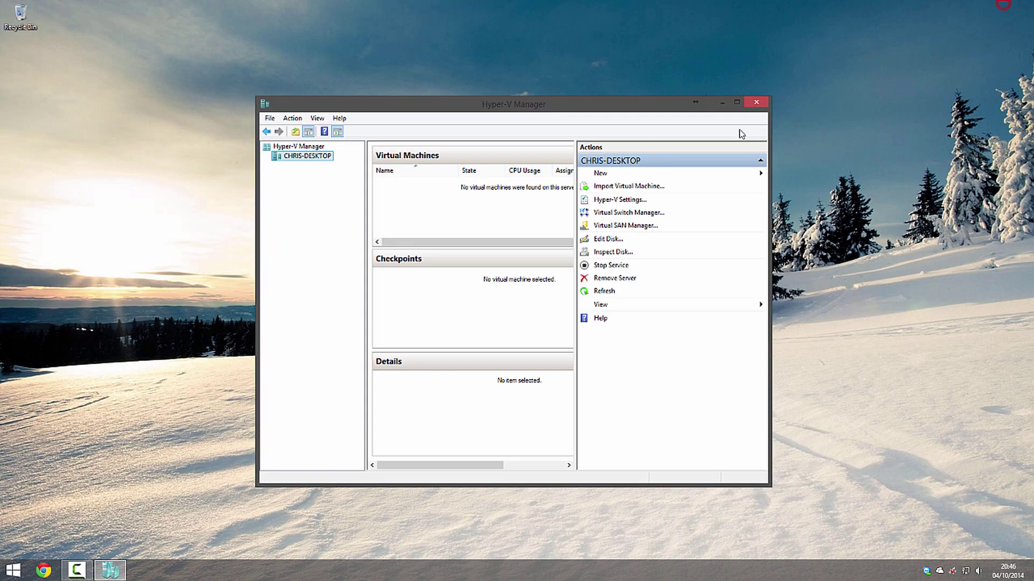
{"action": "left_click_drag", "start_coordinate": [769, 218], "coordinate": [900, 218]}
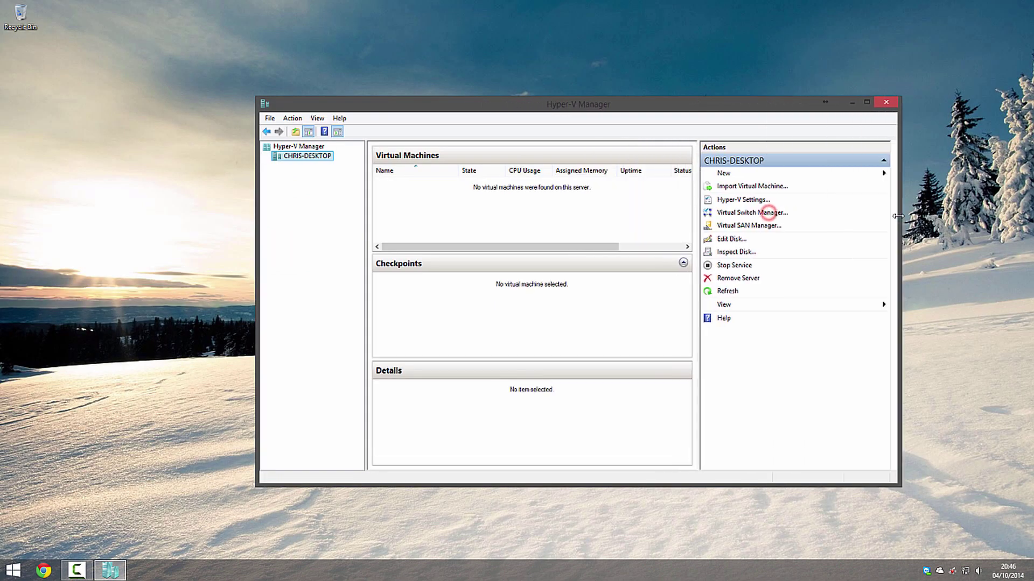
{"action": "left_click", "coordinate": [269, 119]}
In Virtual Switch Manager, create a new External virtual switch.
{"action": "left_click", "coordinate": [611, 237]}
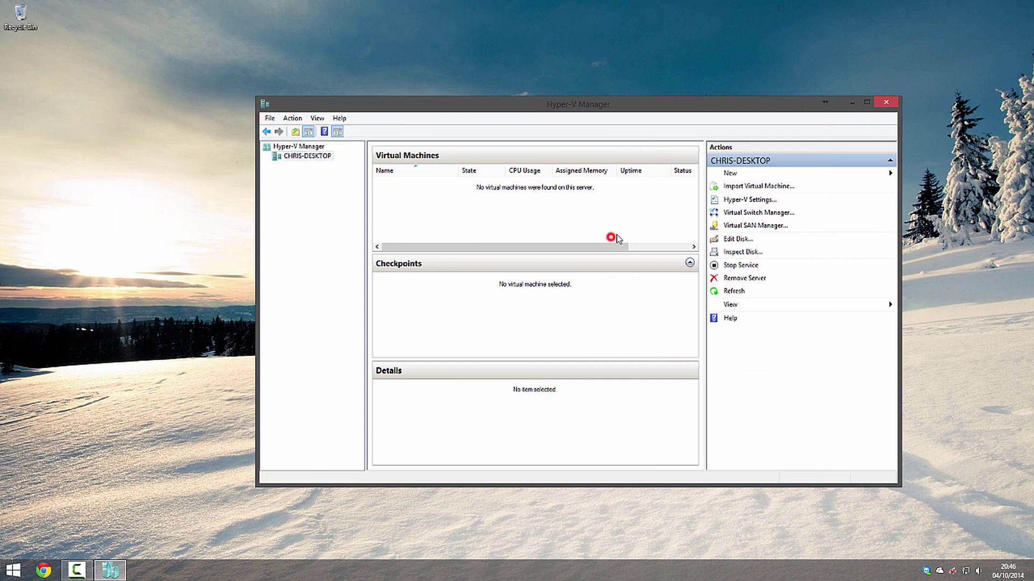
{"action": "left_click", "coordinate": [773, 216]}
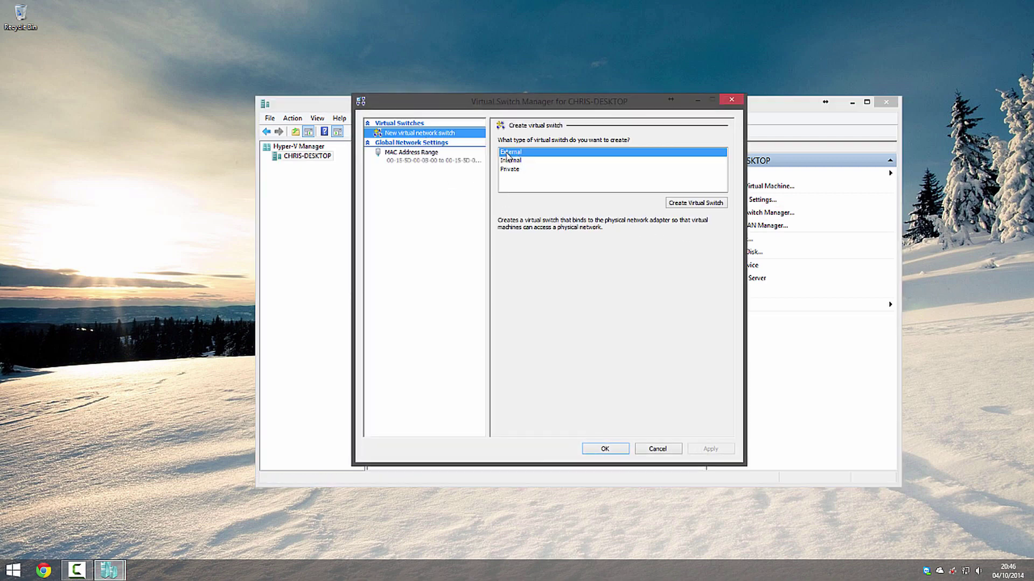
{"action": "left_click", "coordinate": [508, 153]}
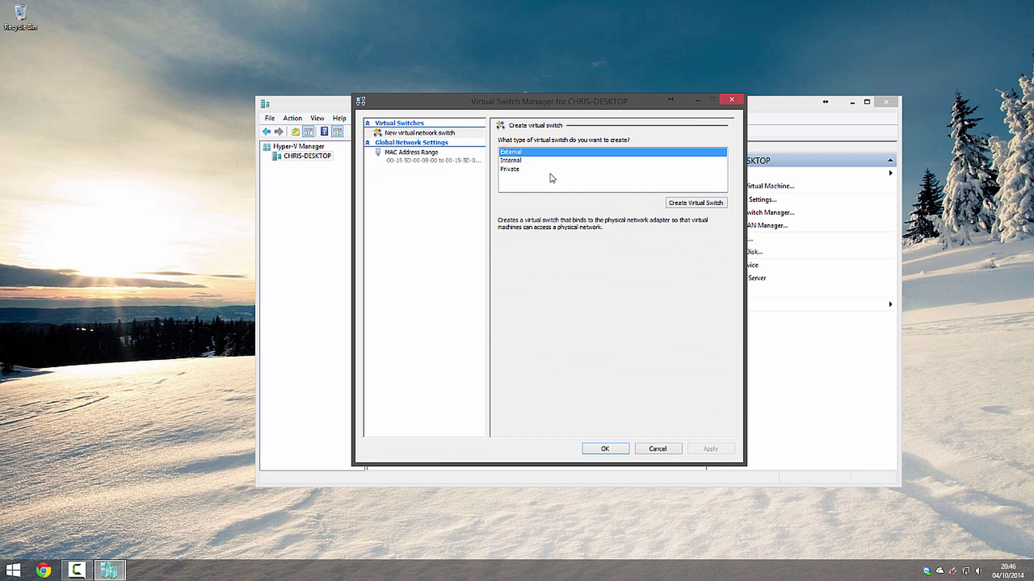
{"action": "left_click", "coordinate": [685, 203]}
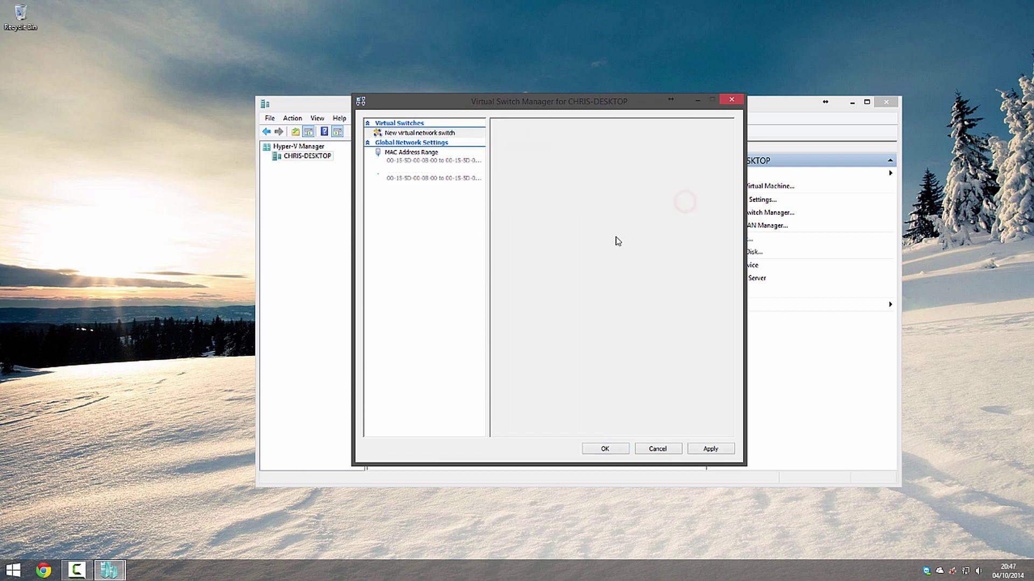
Name the switch 'Physical Switch' on the Realtek adapter and apply the settings.
{"action": "left_click_drag", "start_coordinate": [554, 154], "coordinate": [393, 152]}
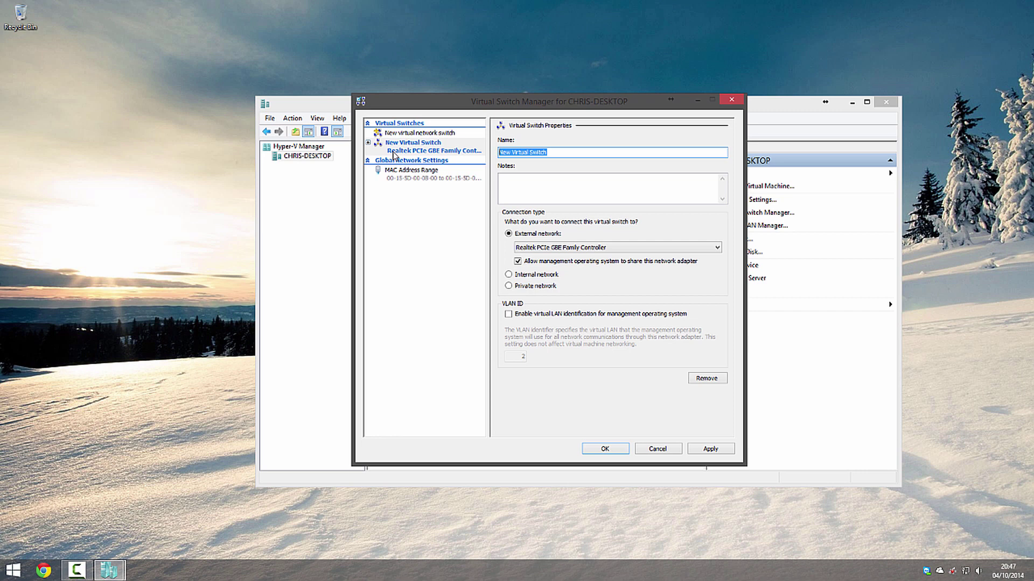
{"action": "type", "text": "P"}
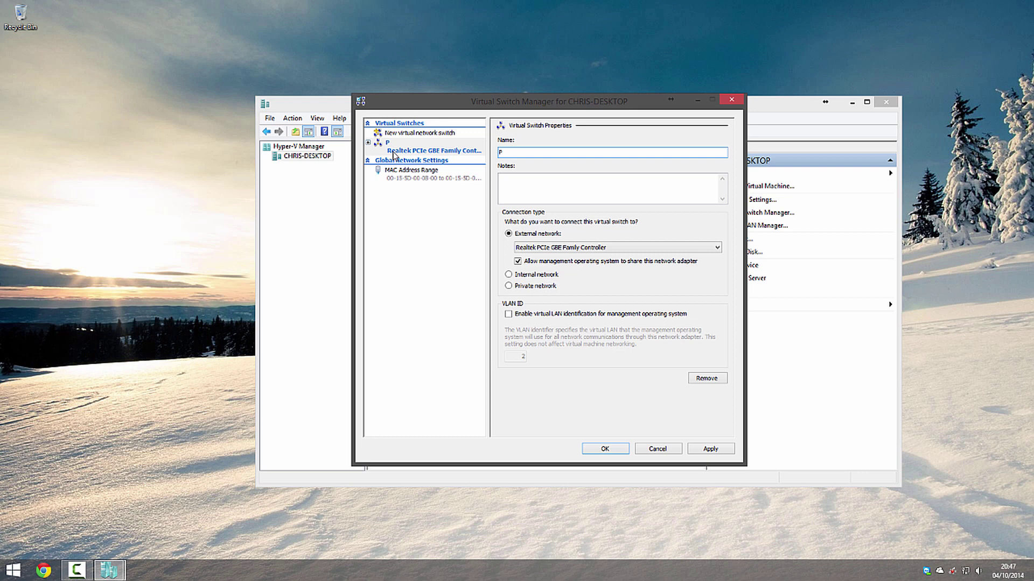
{"action": "type", "text": "hysical Switch"}
{"action": "left_click", "coordinate": [722, 449]}
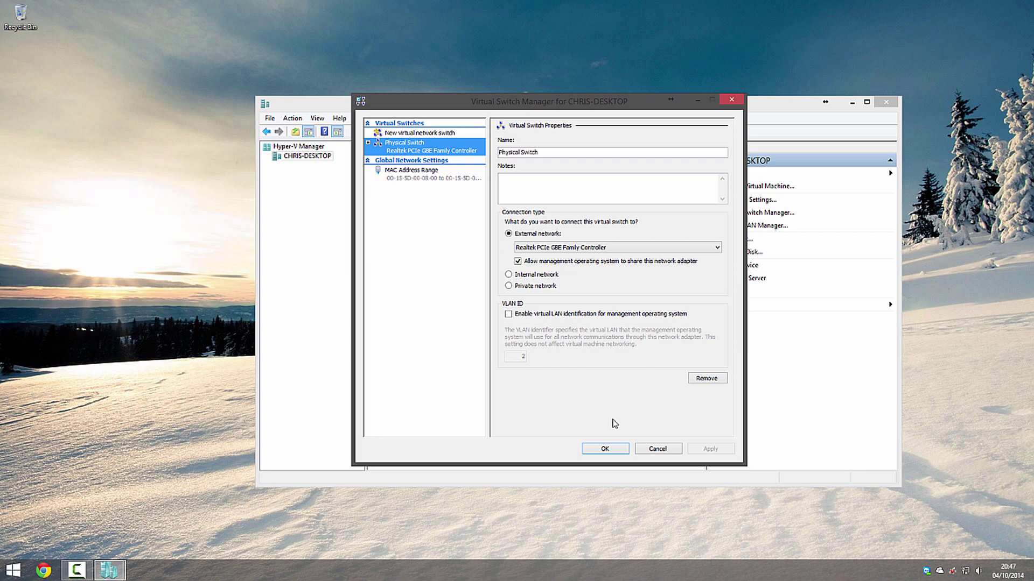
{"action": "left_click", "coordinate": [614, 449]}
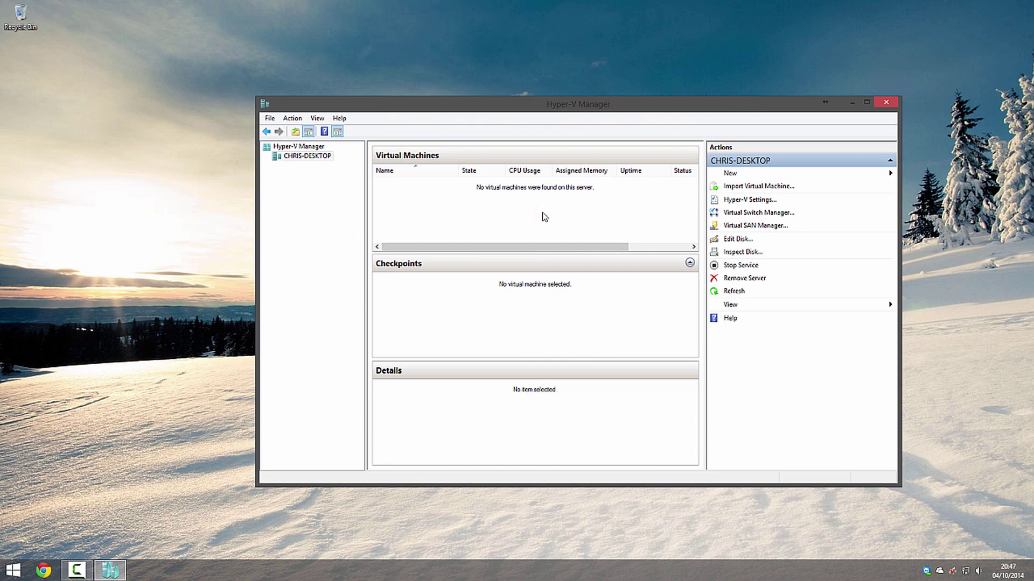
Start the New Virtual Machine Wizard and name the machine 'Win 10 Tech Preview'.
{"action": "left_click", "coordinate": [741, 174]}
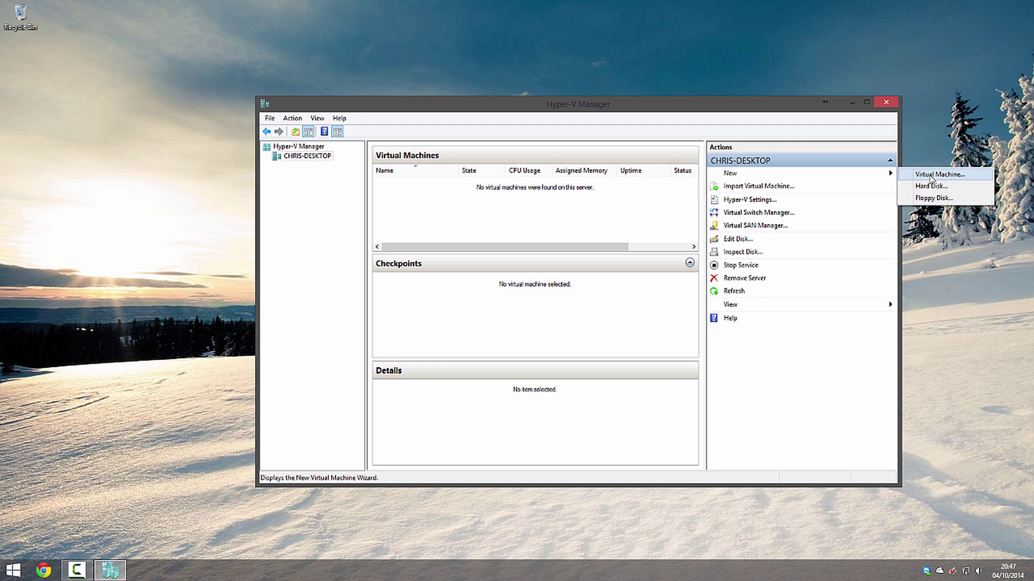
{"action": "left_click", "coordinate": [960, 175]}
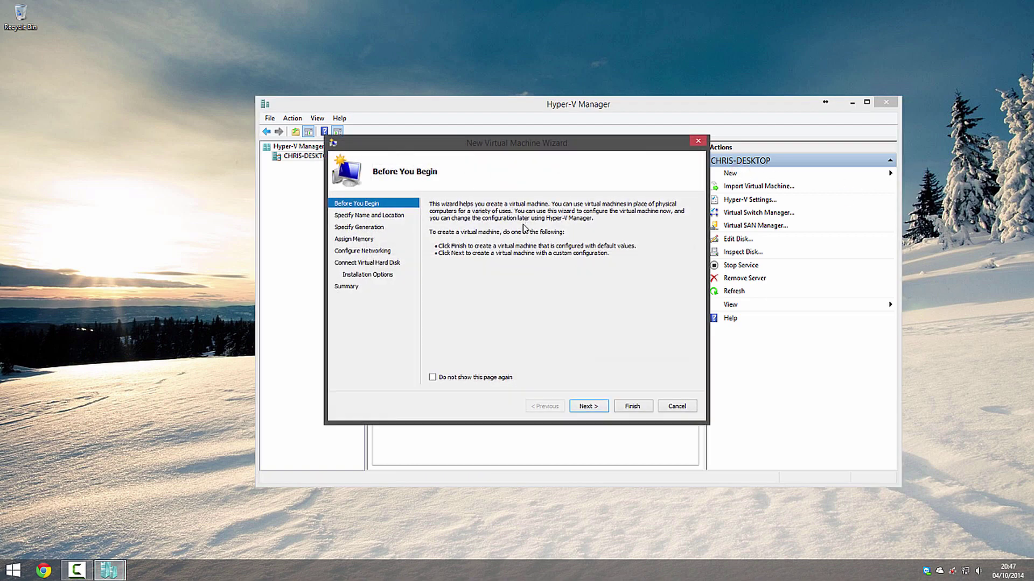
{"action": "left_click", "coordinate": [592, 404]}
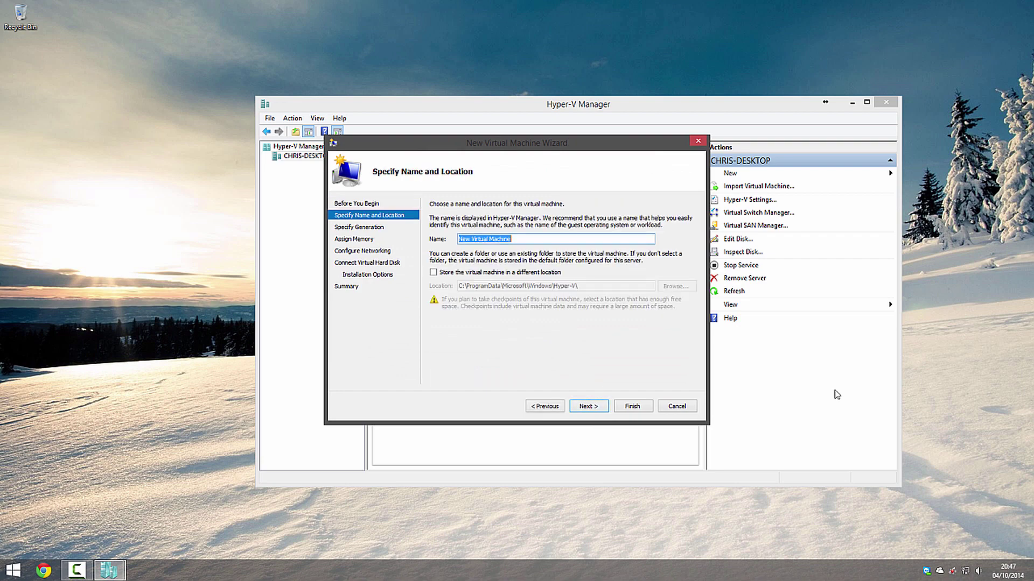
{"action": "type", "text": "Win"}
{"action": "key", "text": "BackSpace"}
{"action": "key", "text": "BackSpace"}
{"action": "key", "text": "BackSpace"}
{"action": "key", "text": "BackSpace"}
{"action": "type", "text": "10 Tec"}
Keep Generation 1 and change startup memory from 512 to 2048 MB.
{"action": "left_click", "coordinate": [590, 405]}
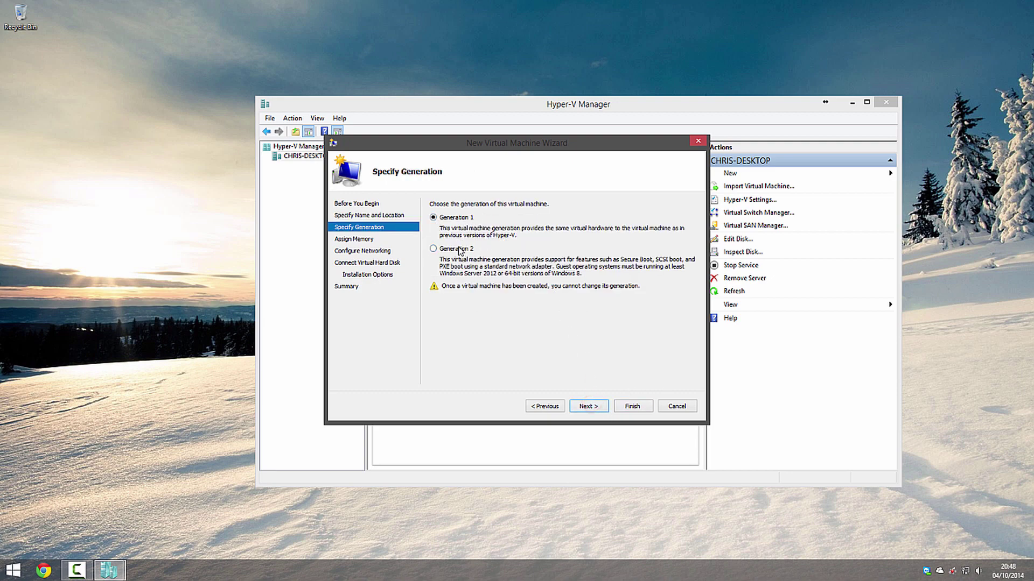
{"action": "left_click", "coordinate": [599, 406]}
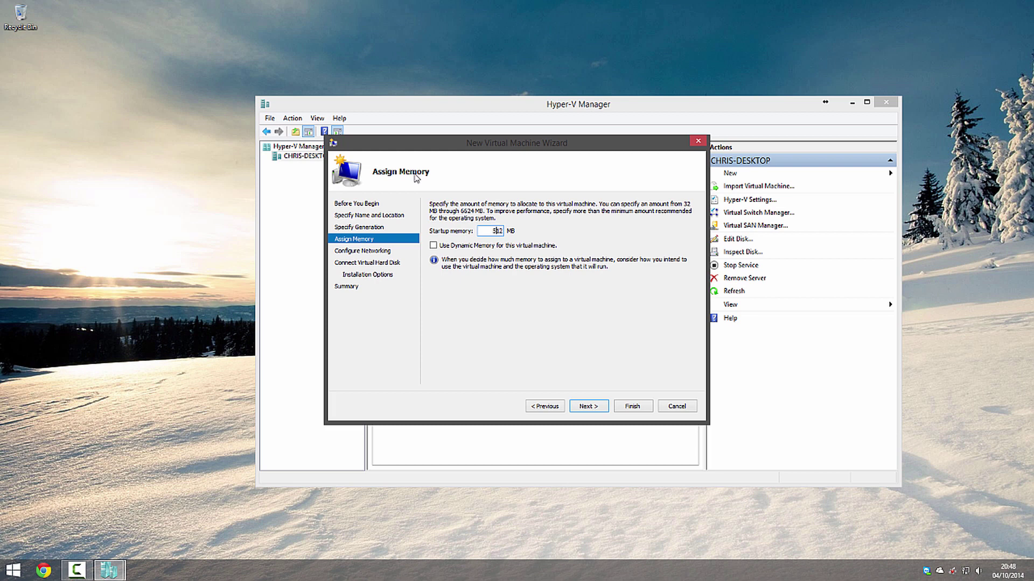
{"action": "key", "text": "BackSpace"}
{"action": "key", "text": "BackSpace"}
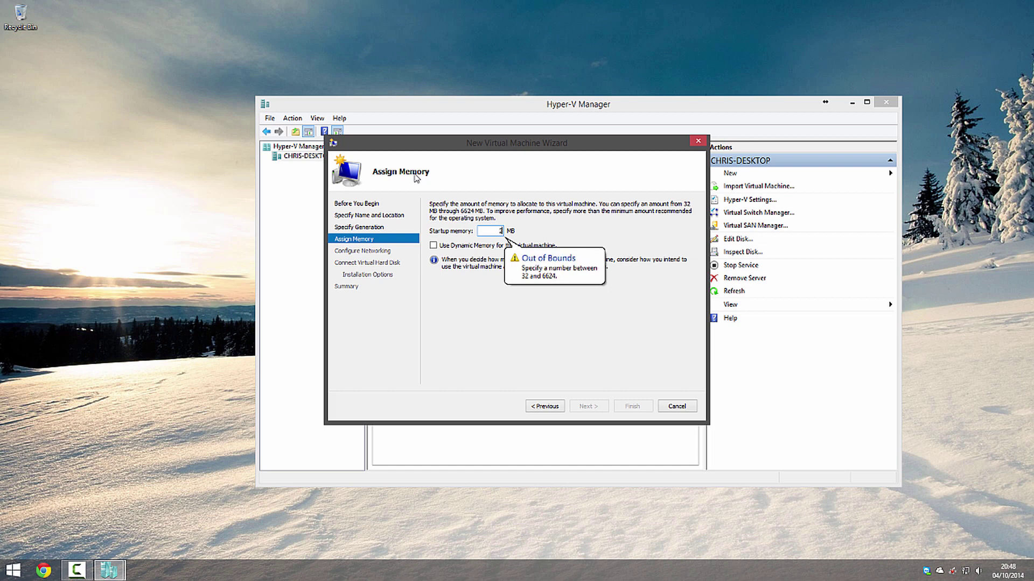
{"action": "type", "text": "048"}
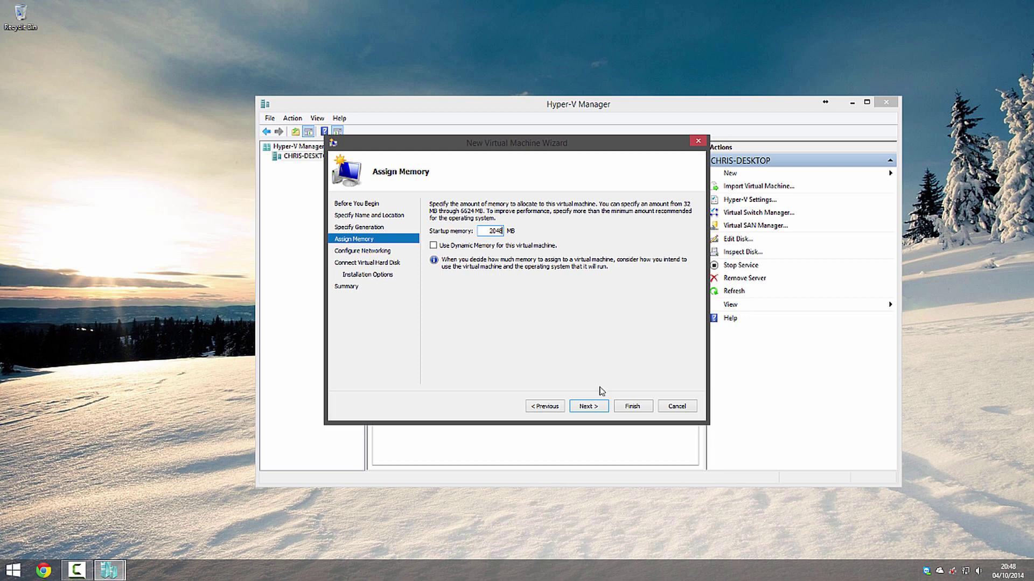
{"action": "left_click", "coordinate": [588, 406]}
Set the network adapter's connection to Physical Switch.
{"action": "left_click", "coordinate": [551, 225]}
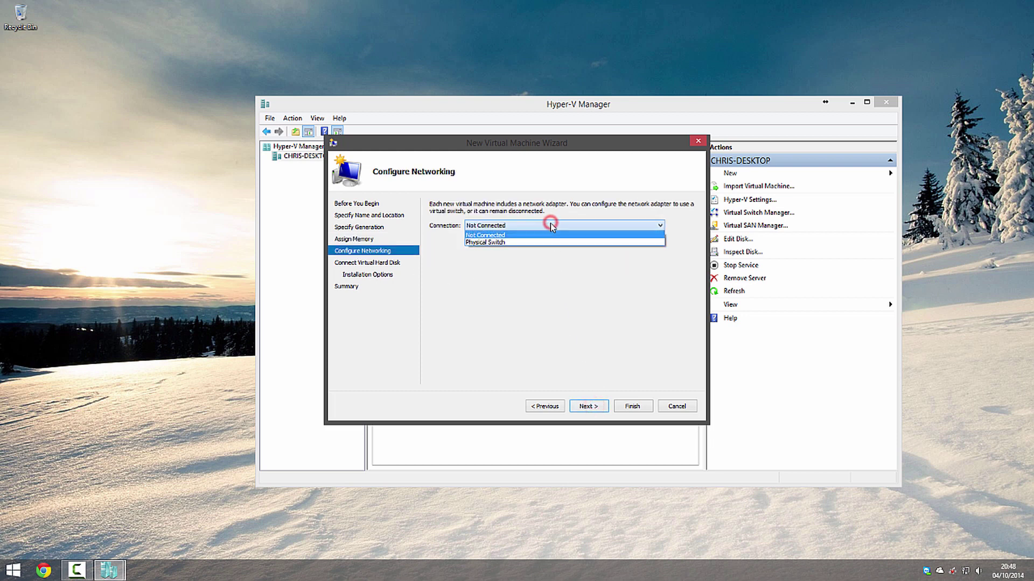
{"action": "left_click", "coordinate": [539, 240]}
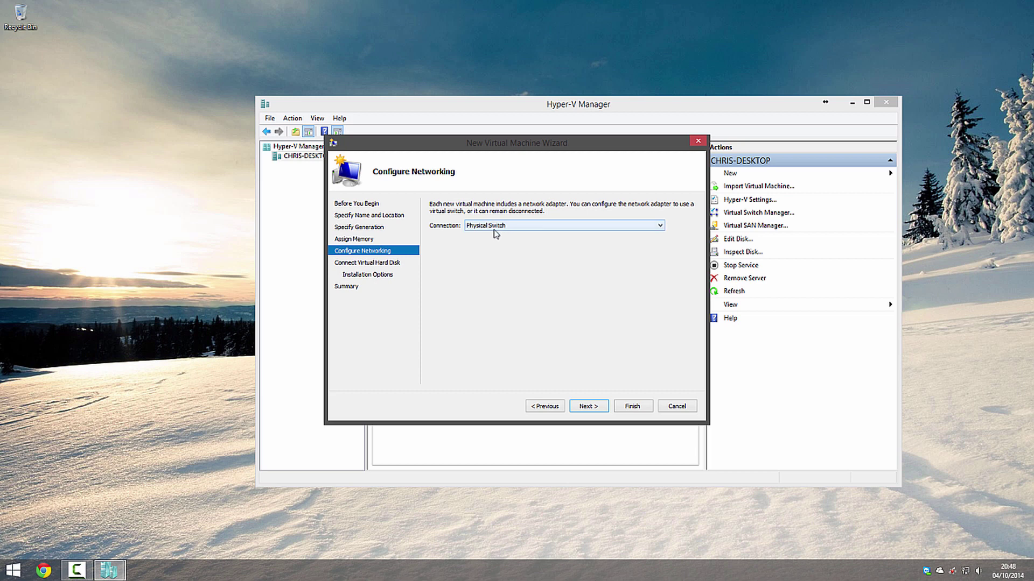
{"action": "left_click", "coordinate": [581, 404]}
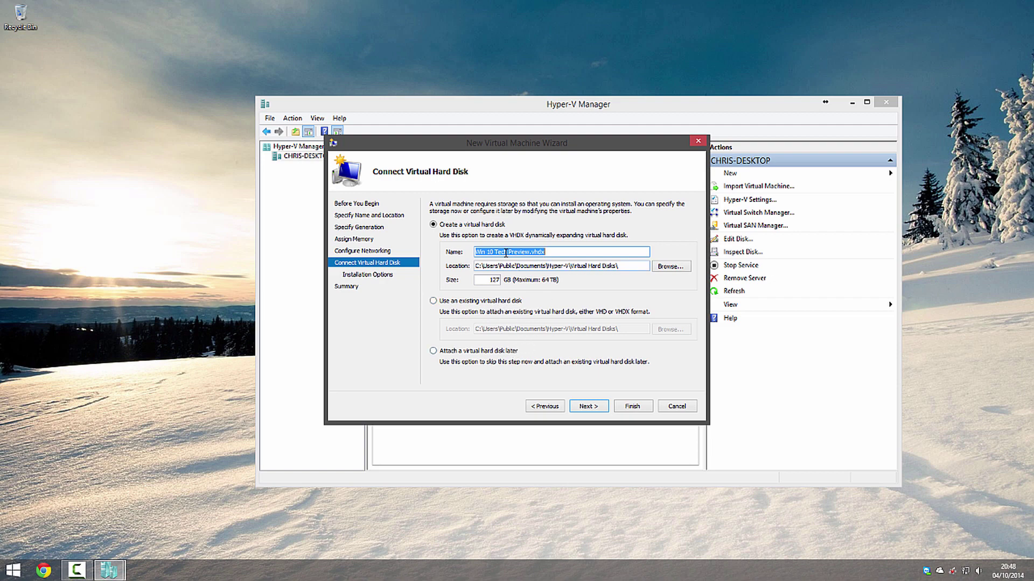
Change the virtual hard disk size from 127 GB to 40 GB.
{"action": "left_click", "coordinate": [484, 281]}
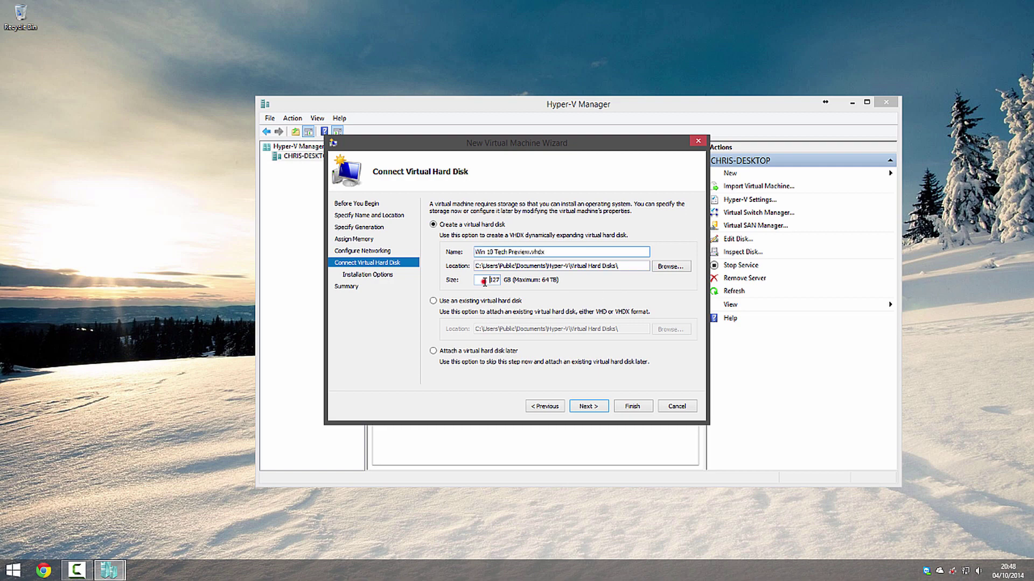
{"action": "double_click", "coordinate": [484, 281]}
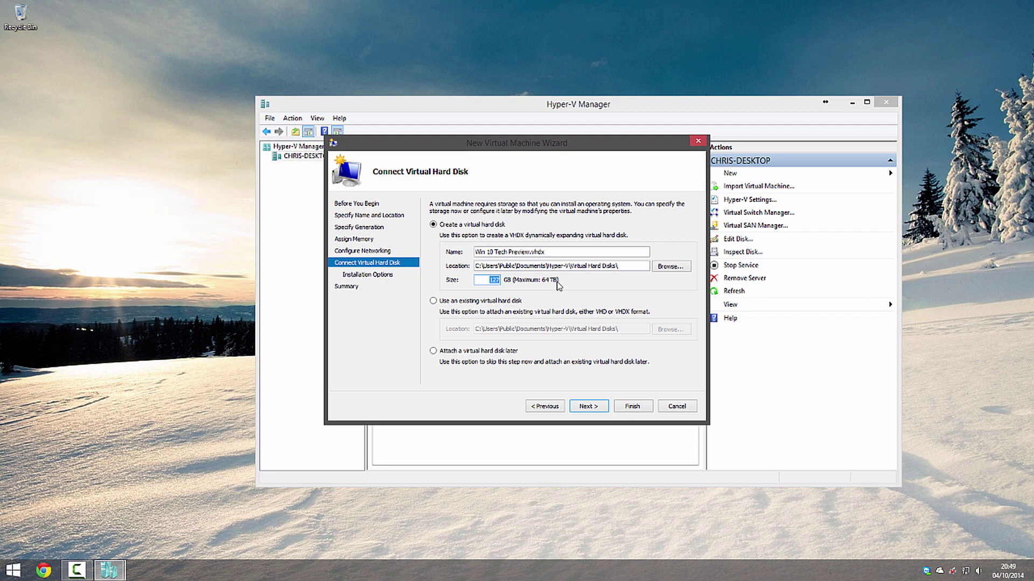
{"action": "type", "text": "40"}
{"action": "left_click", "coordinate": [587, 407]}
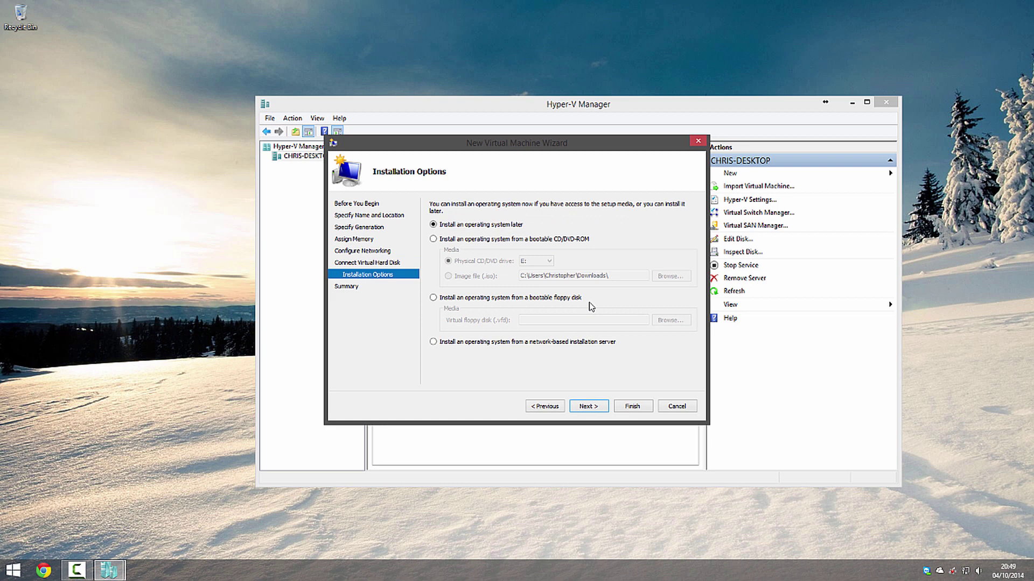
Use the WindowsTechnicalPreview-x64-EN-US.iso image as the bootable CD/DVD install media.
{"action": "left_click", "coordinate": [433, 240]}
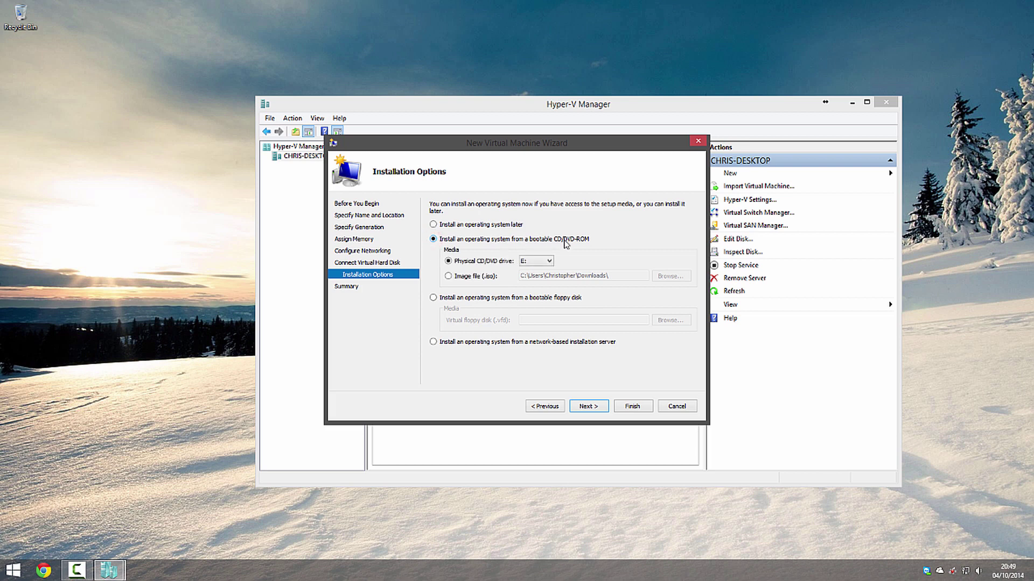
{"action": "left_click", "coordinate": [448, 276]}
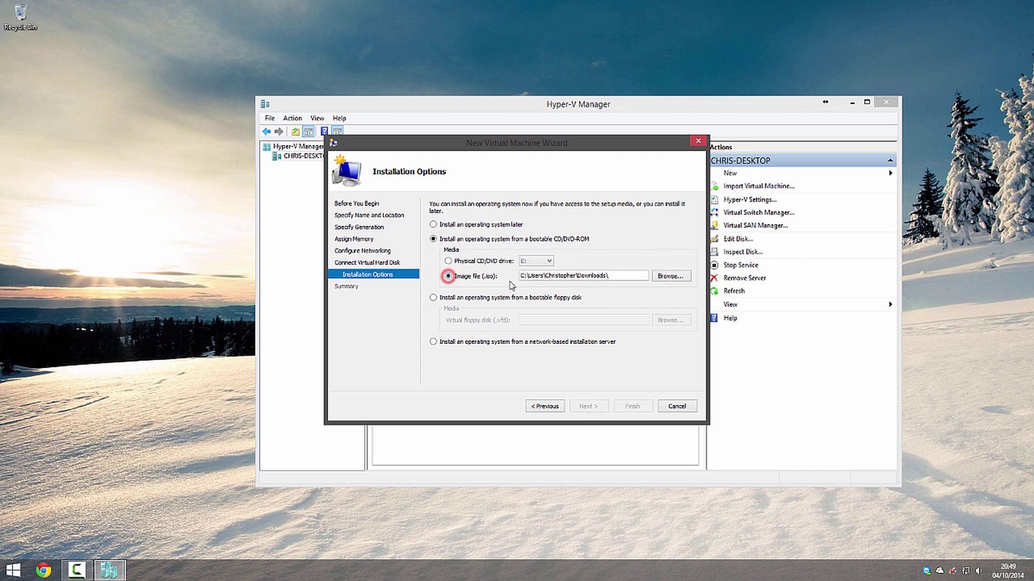
{"action": "left_click", "coordinate": [668, 277]}
{"action": "left_click", "coordinate": [447, 286]}
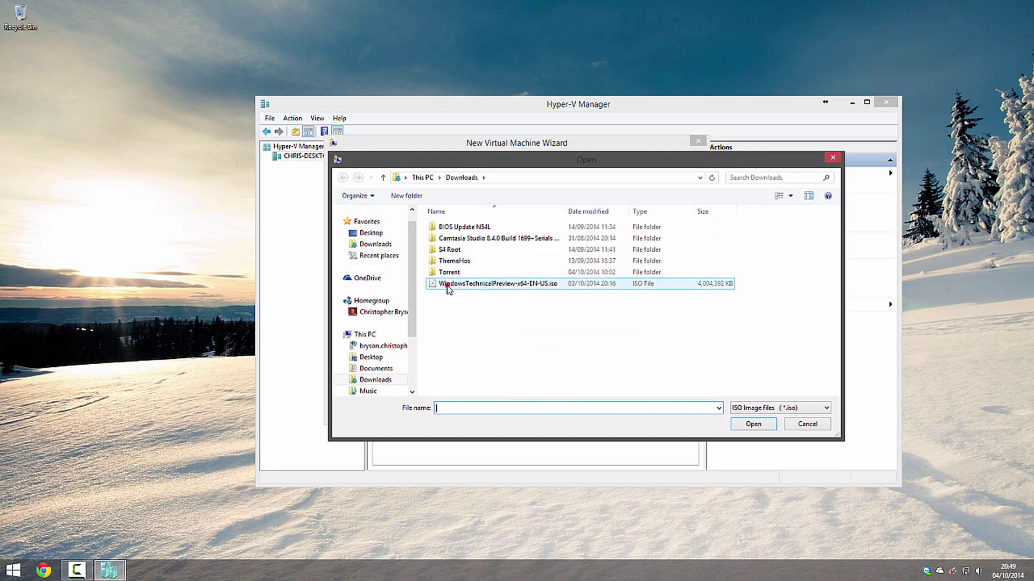
{"action": "left_click", "coordinate": [751, 423]}
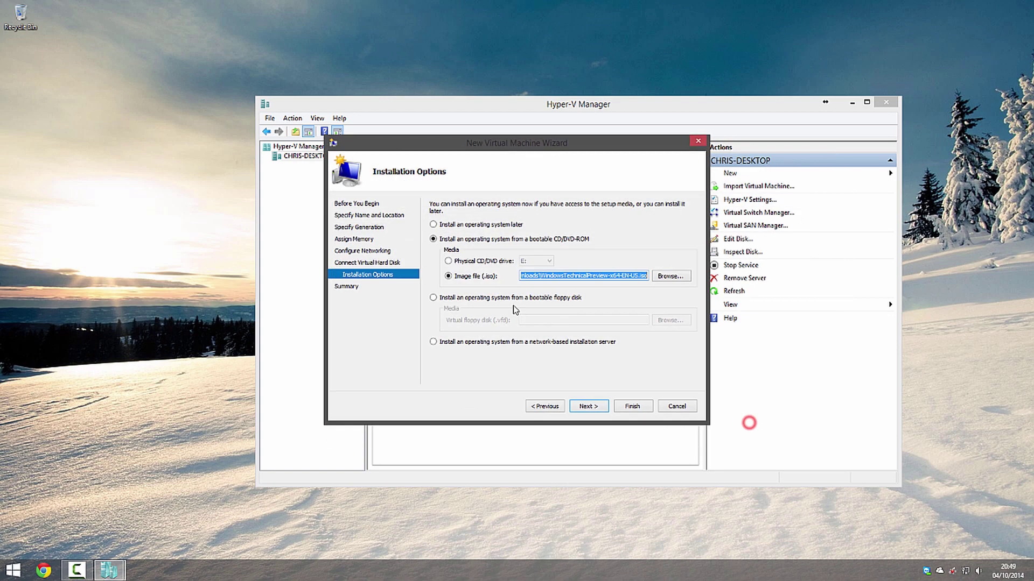
{"action": "left_click", "coordinate": [592, 407]}
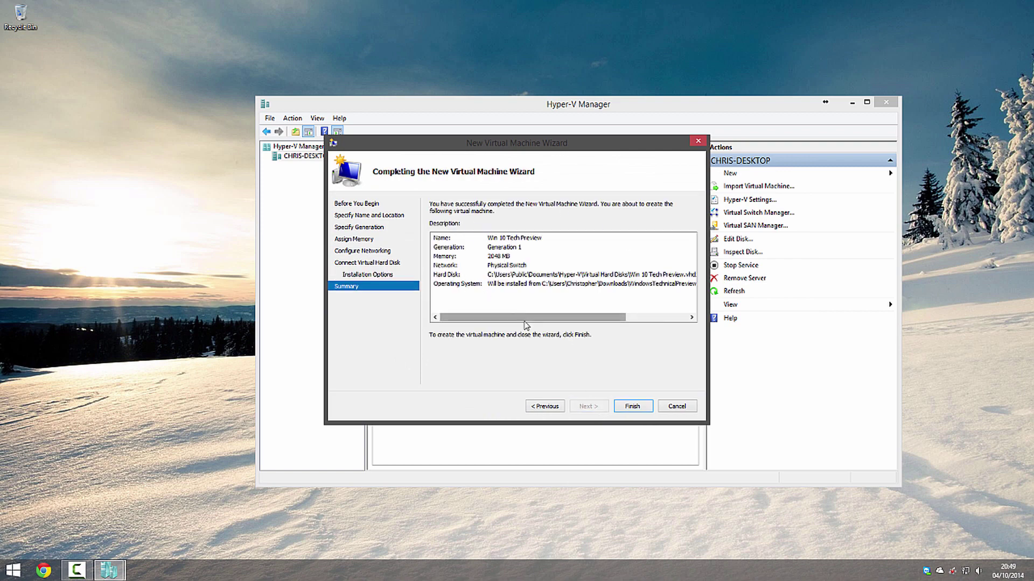
Finish the wizard to create the 'Win 10 Tech Preview' virtual machine, then close Hyper-V Manager.
{"action": "left_click", "coordinate": [526, 318]}
{"action": "left_click_drag", "start_coordinate": [526, 318], "coordinate": [456, 322]}
{"action": "left_click", "coordinate": [632, 406]}
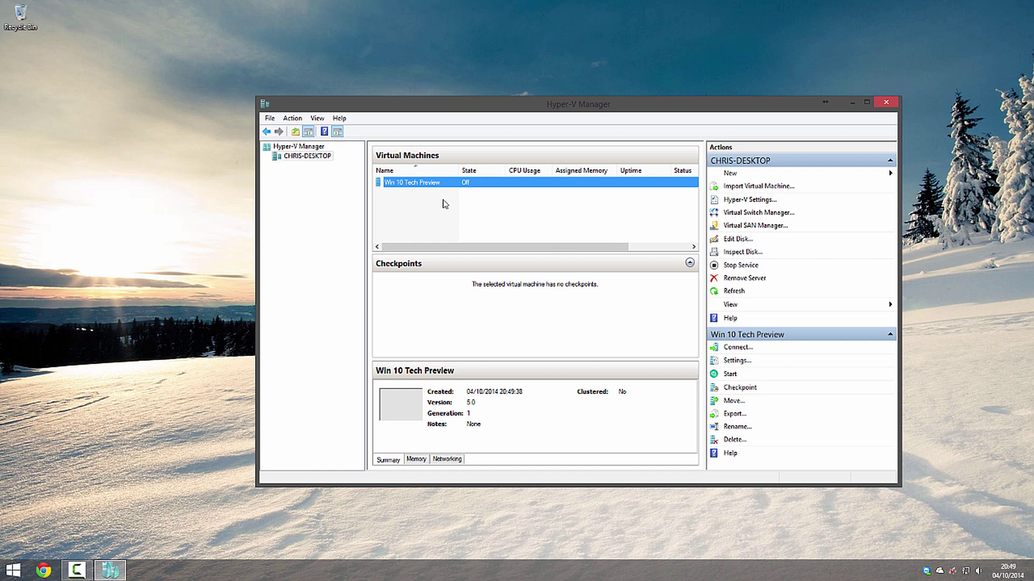
{"action": "left_click", "coordinate": [569, 217]}
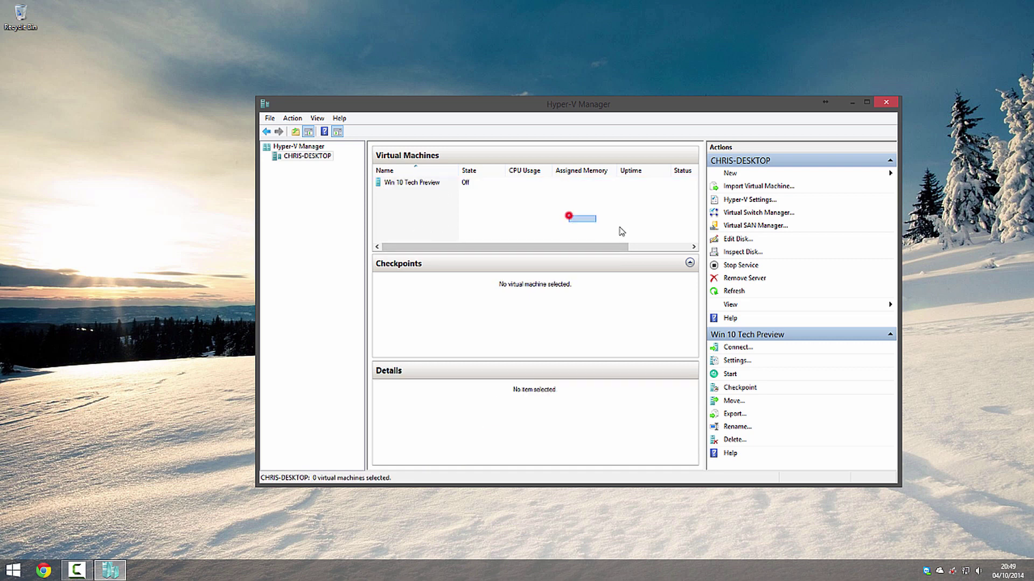
{"action": "left_click", "coordinate": [886, 101]}
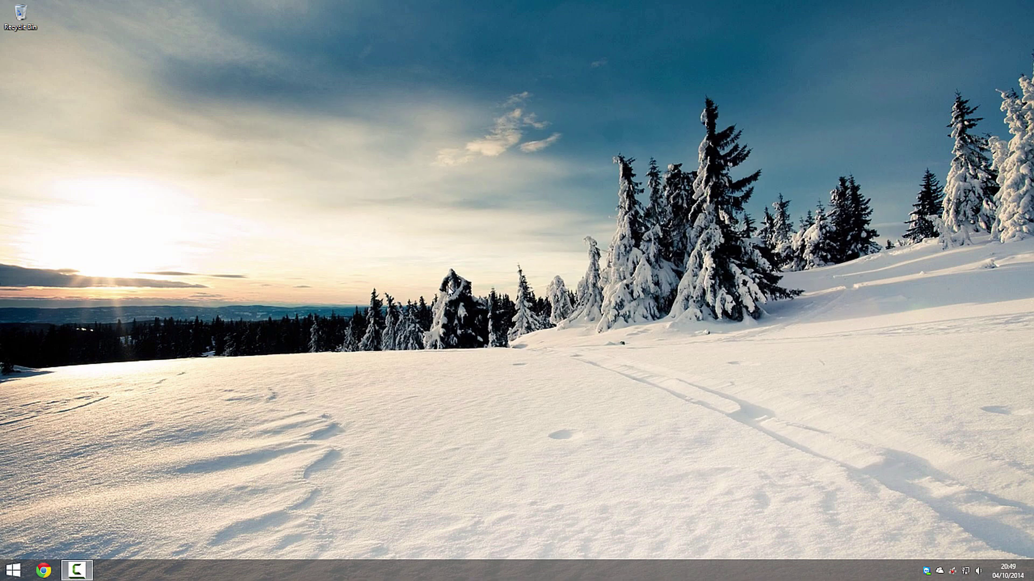
Launch Hyper-V Virtual Machine Connection from the Start apps list.
{"action": "key", "text": "super"}
{"action": "scroll", "coordinate": [528, 372], "scroll_direction": "down", "scroll_amount": 5}
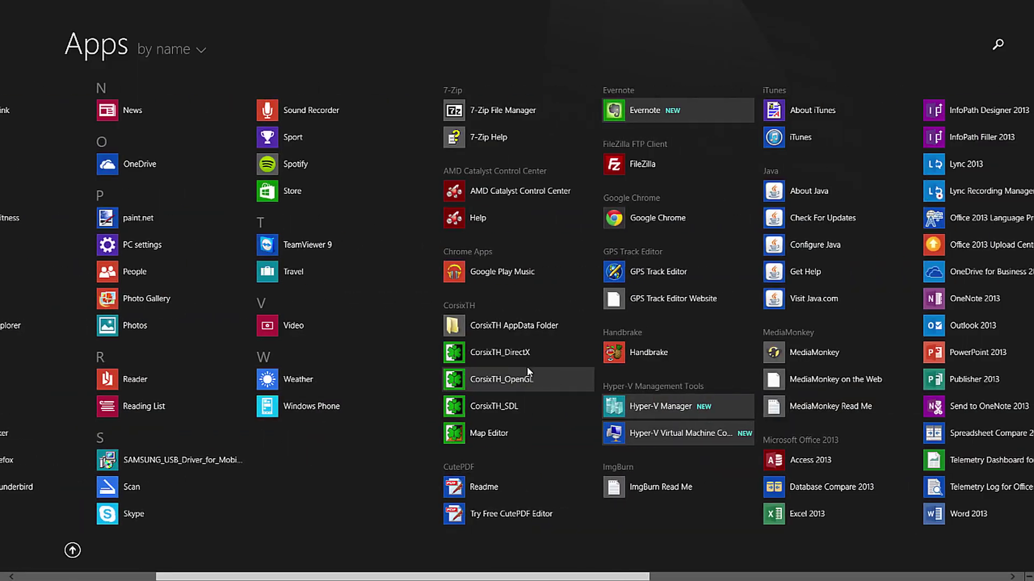
{"action": "scroll", "coordinate": [526, 377], "scroll_direction": "down", "scroll_amount": 2}
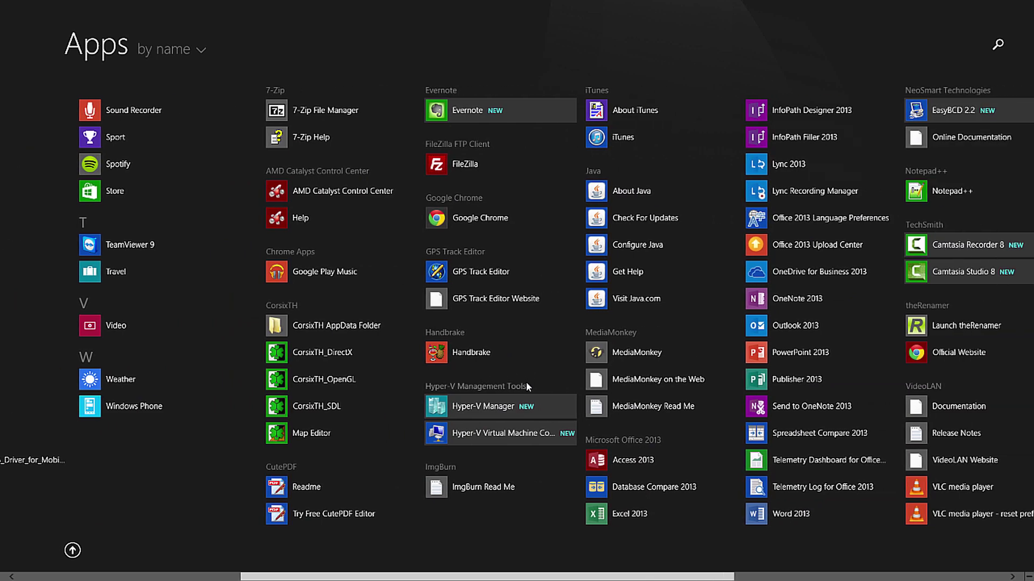
{"action": "left_click", "coordinate": [501, 434]}
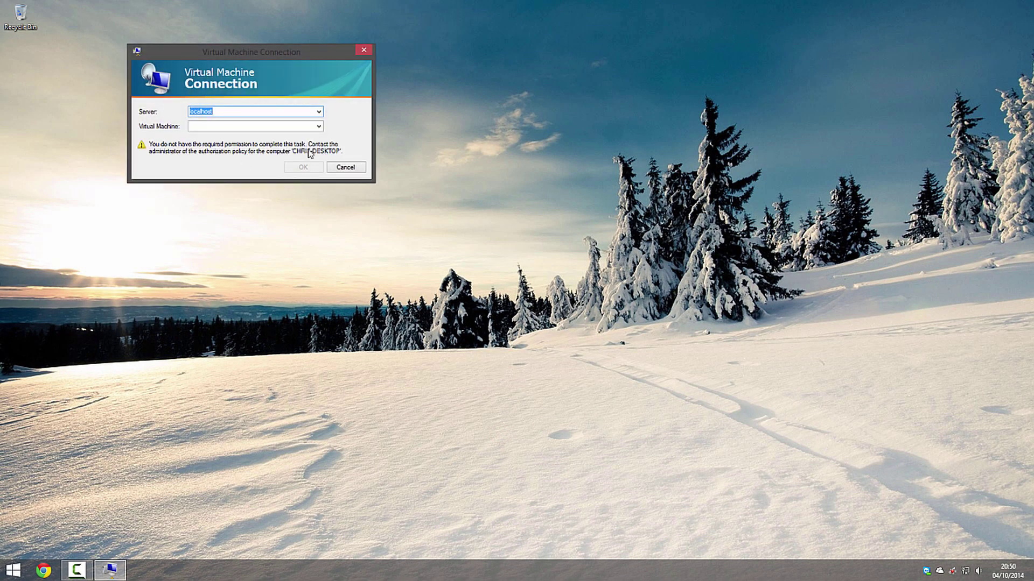
Choose the desktop computer as server, then cancel after the virtual machine list fails to load.
{"action": "left_click", "coordinate": [318, 112]}
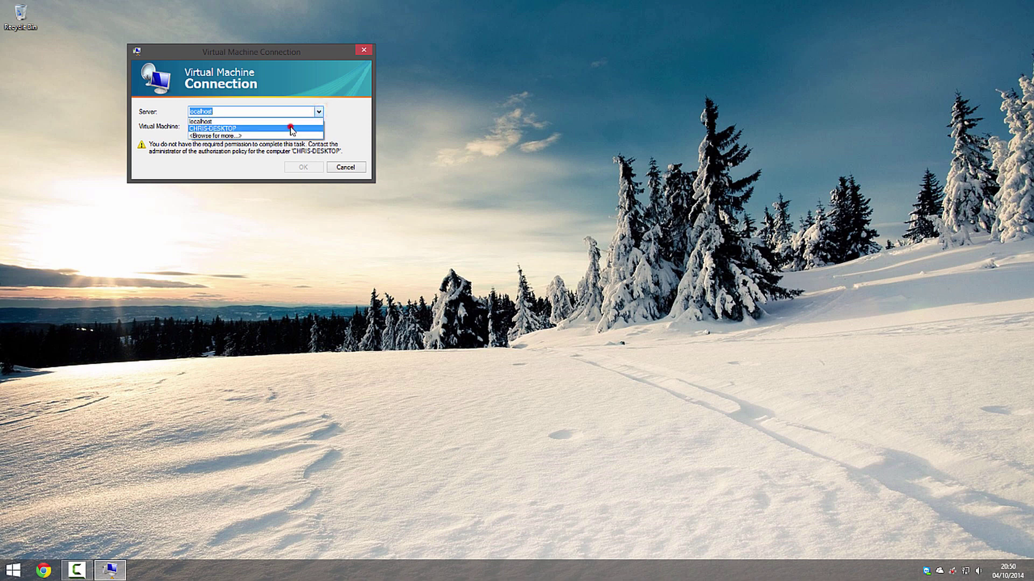
{"action": "left_click", "coordinate": [291, 128]}
{"action": "left_click", "coordinate": [318, 126]}
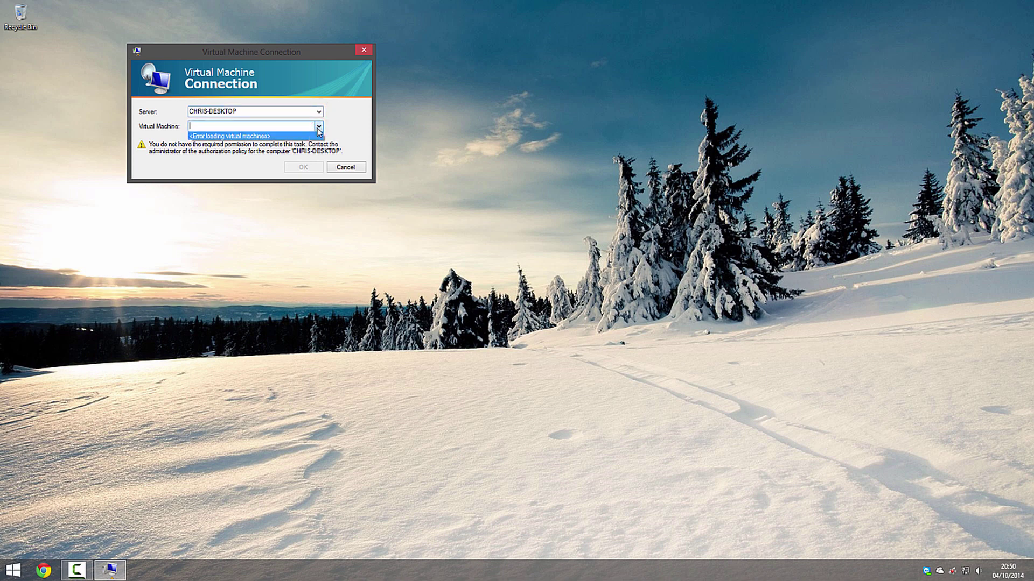
{"action": "left_click", "coordinate": [347, 168]}
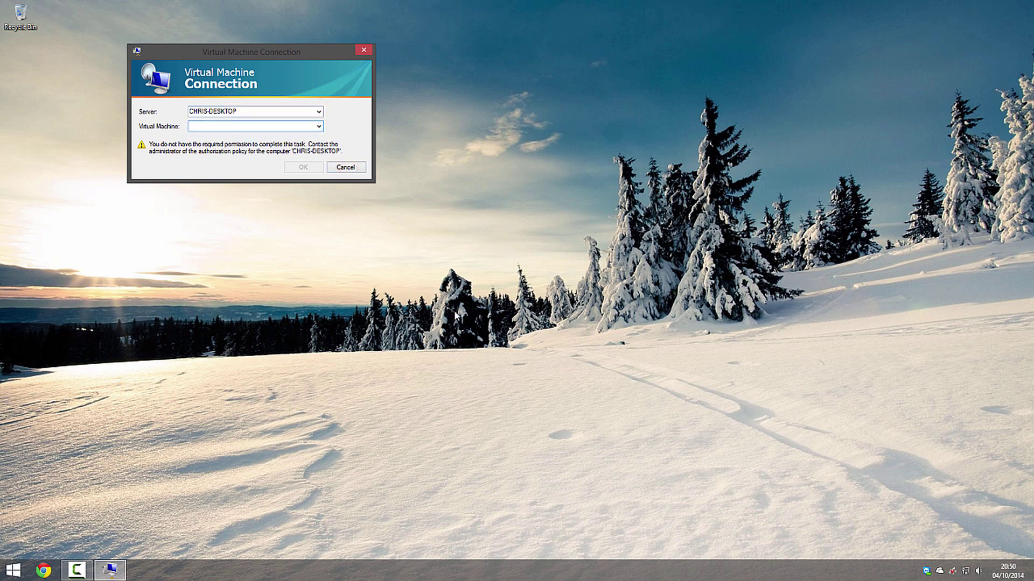
{"action": "left_click", "coordinate": [347, 167]}
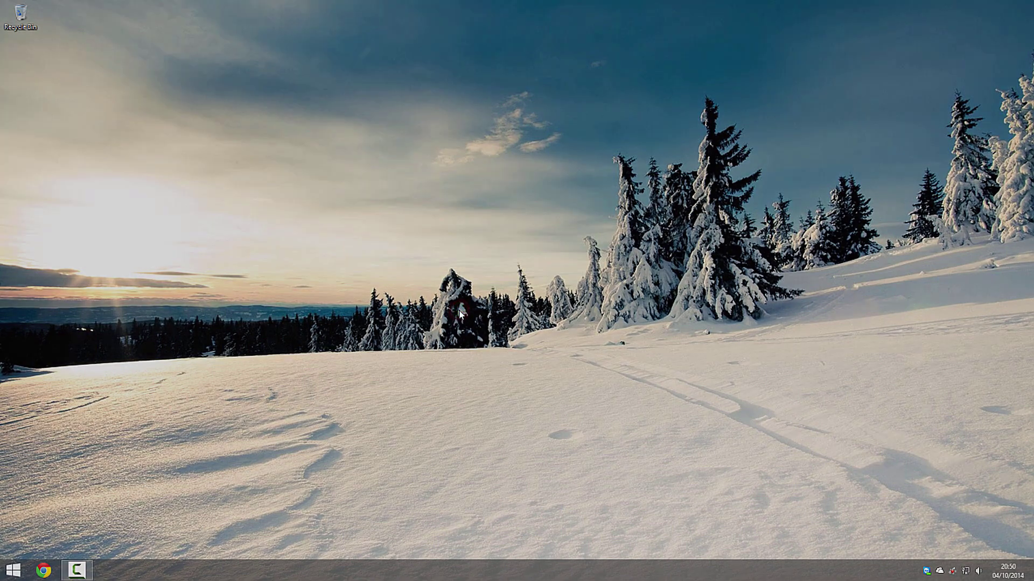
Run Hyper-V Virtual Machine Connection as administrator from the apps list.
{"action": "key", "text": "super"}
{"action": "scroll", "coordinate": [473, 344], "scroll_direction": "down", "scroll_amount": 5}
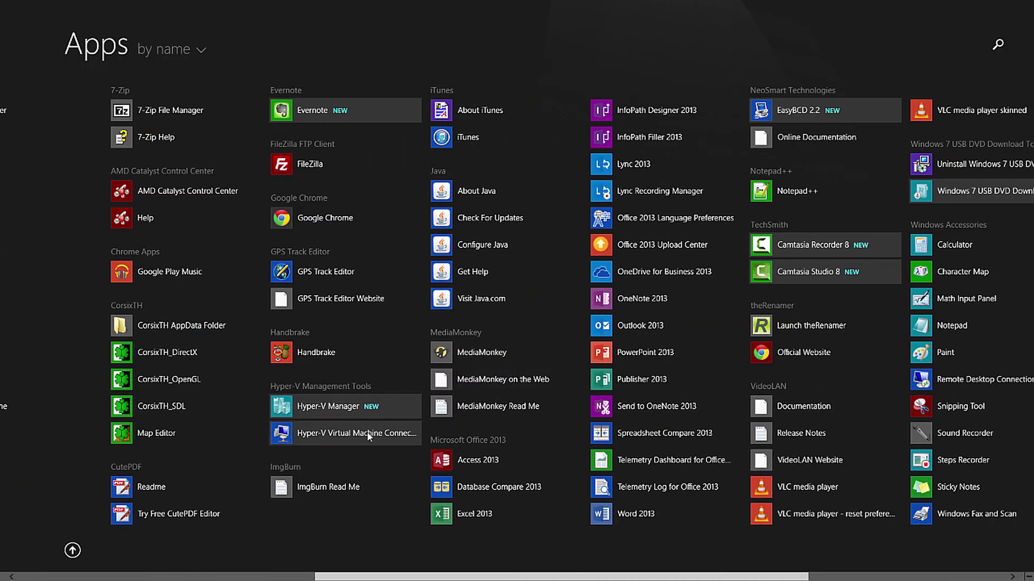
{"action": "right_click", "coordinate": [363, 436]}
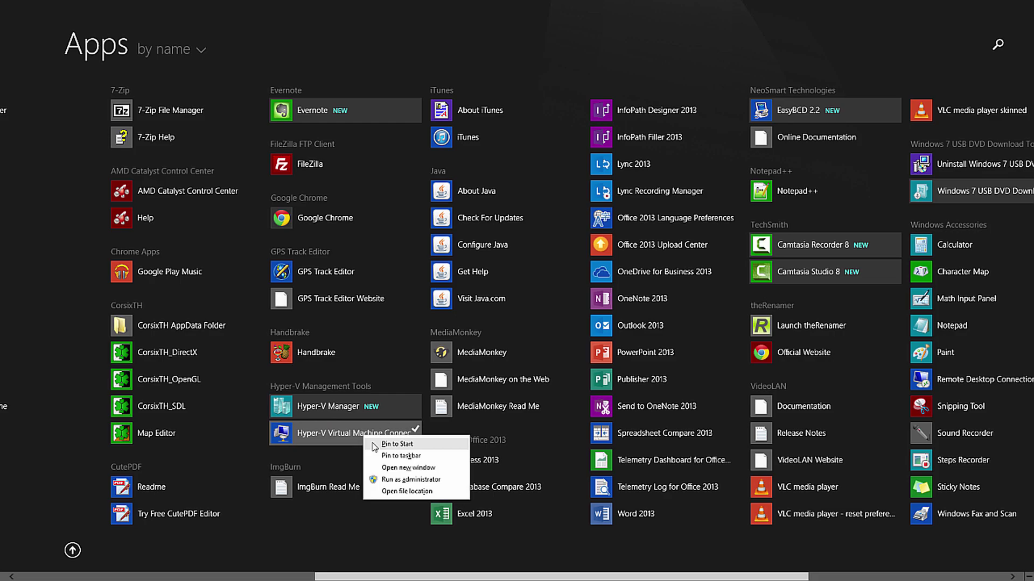
{"action": "left_click", "coordinate": [412, 480]}
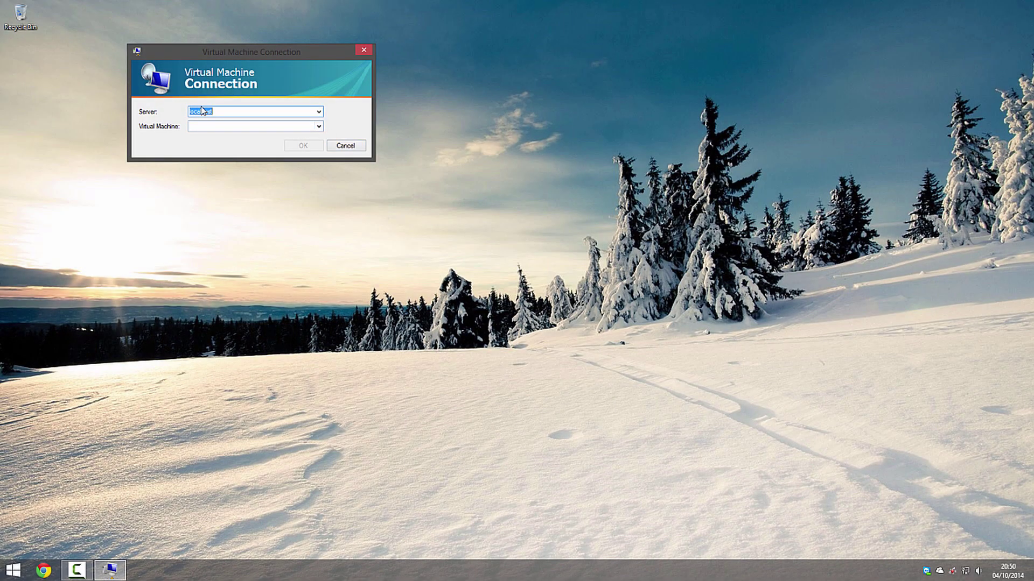
Connect to the Win 10 Tech Preview machine on localhost.
{"action": "left_click", "coordinate": [317, 127]}
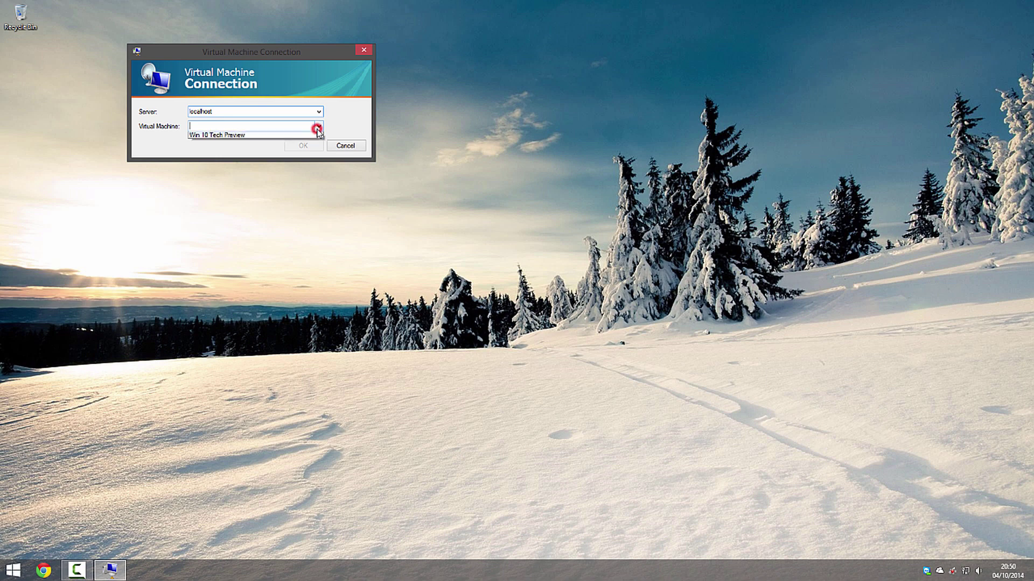
{"action": "left_click", "coordinate": [252, 137]}
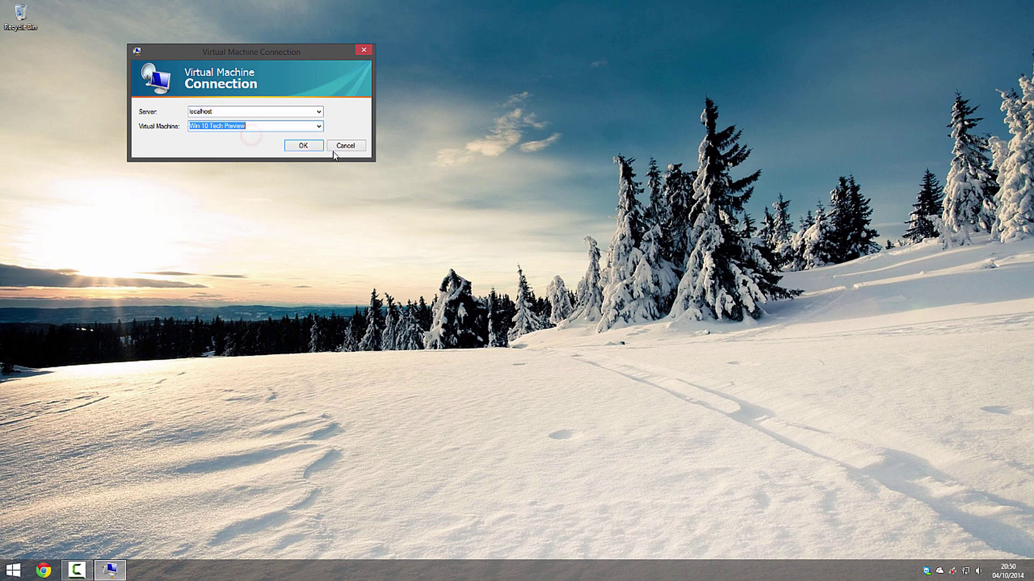
{"action": "left_click", "coordinate": [296, 146]}
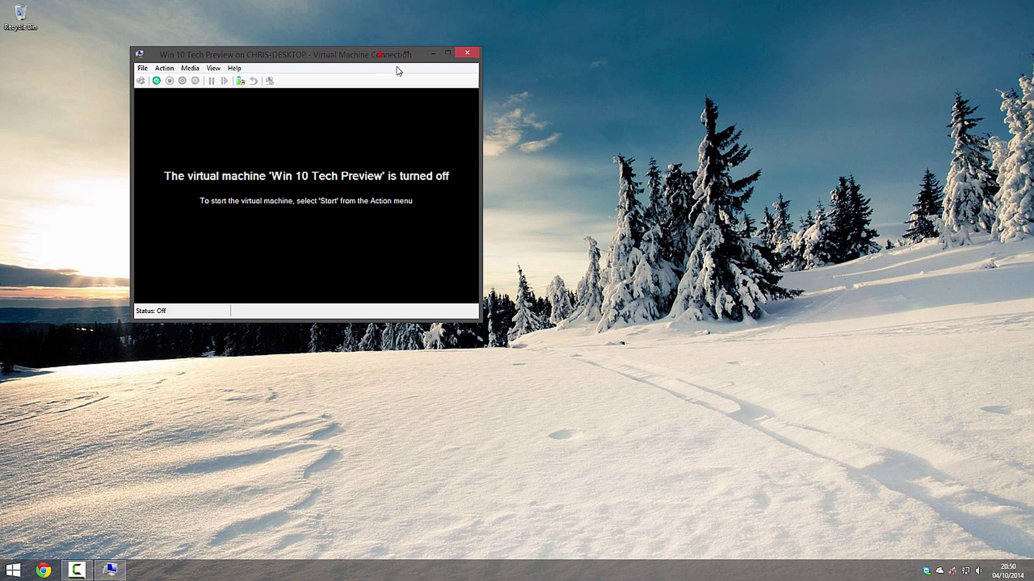
Centre the VM window, check the Technical Preview ISO is in the DVD drive, and start the machine.
{"action": "left_click_drag", "start_coordinate": [386, 56], "coordinate": [565, 121]}
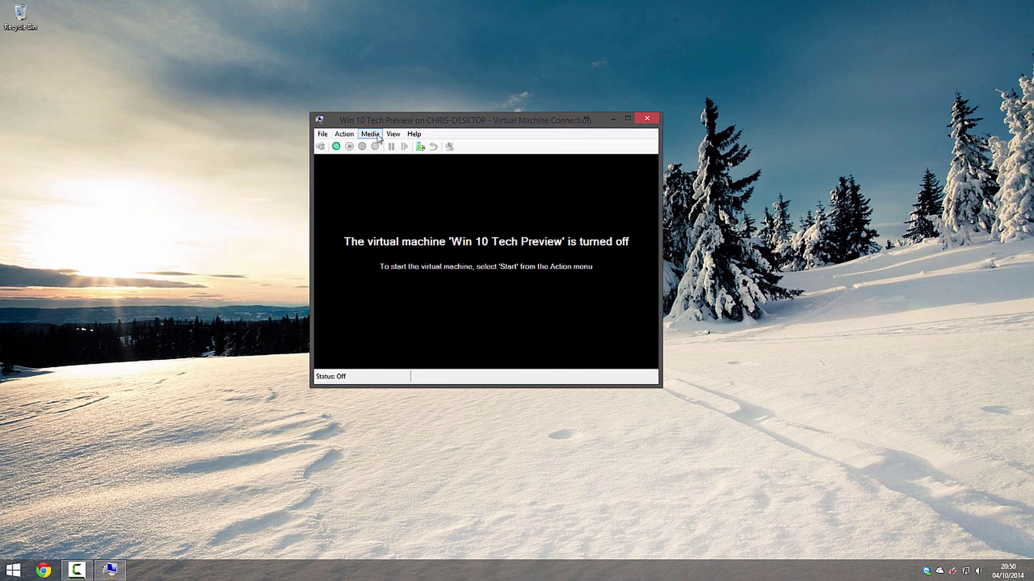
{"action": "left_click", "coordinate": [370, 134]}
{"action": "mouse_move", "coordinate": [392, 149]}
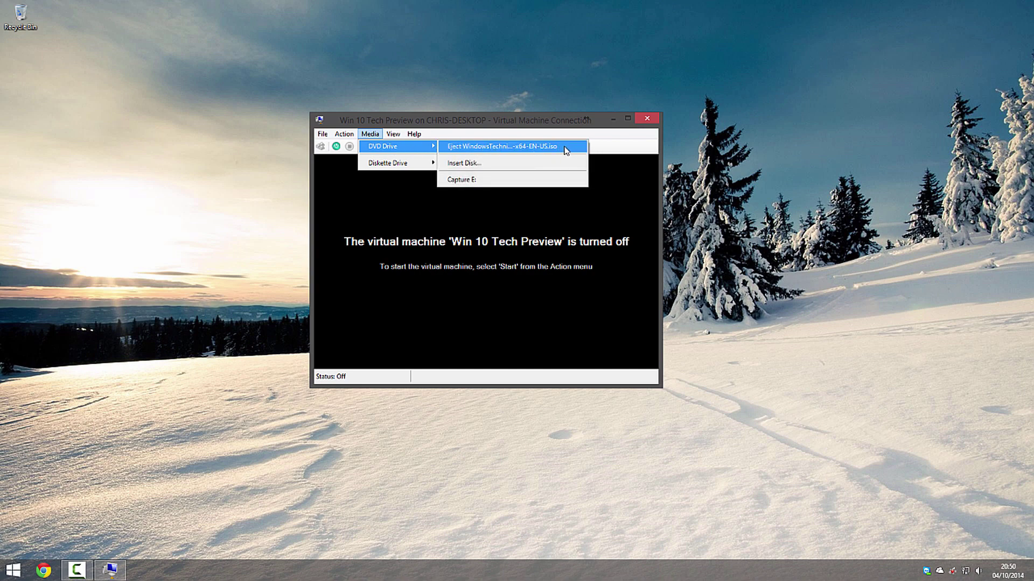
{"action": "left_click", "coordinate": [521, 233]}
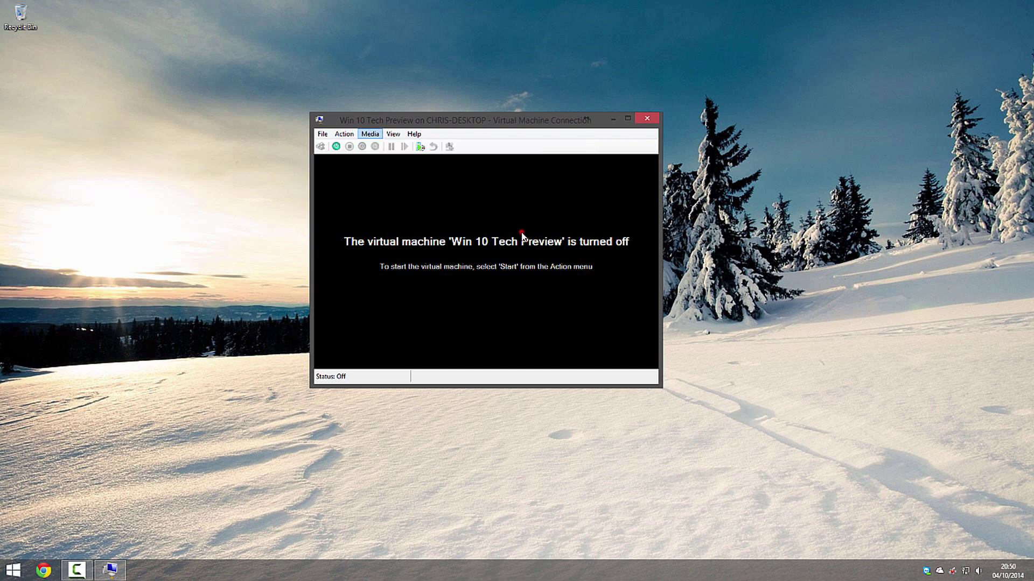
{"action": "left_click", "coordinate": [336, 147]}
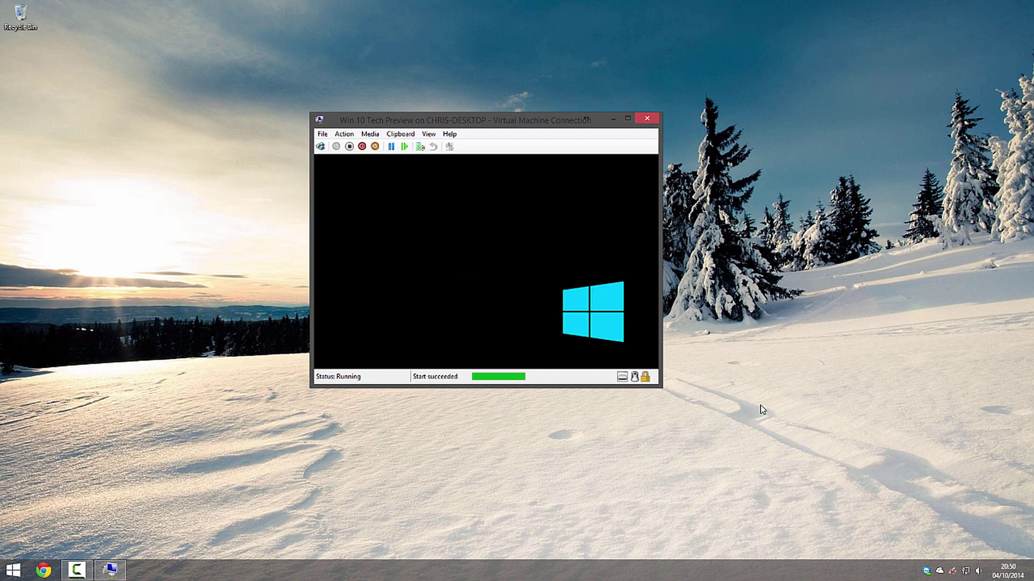
Enlarge the VM window, pick English (United Kingdom) time and currency format, and choose Install now.
{"action": "left_click_drag", "start_coordinate": [464, 120], "coordinate": [347, 43]}
{"action": "left_click_drag", "start_coordinate": [558, 317], "coordinate": [803, 529]}
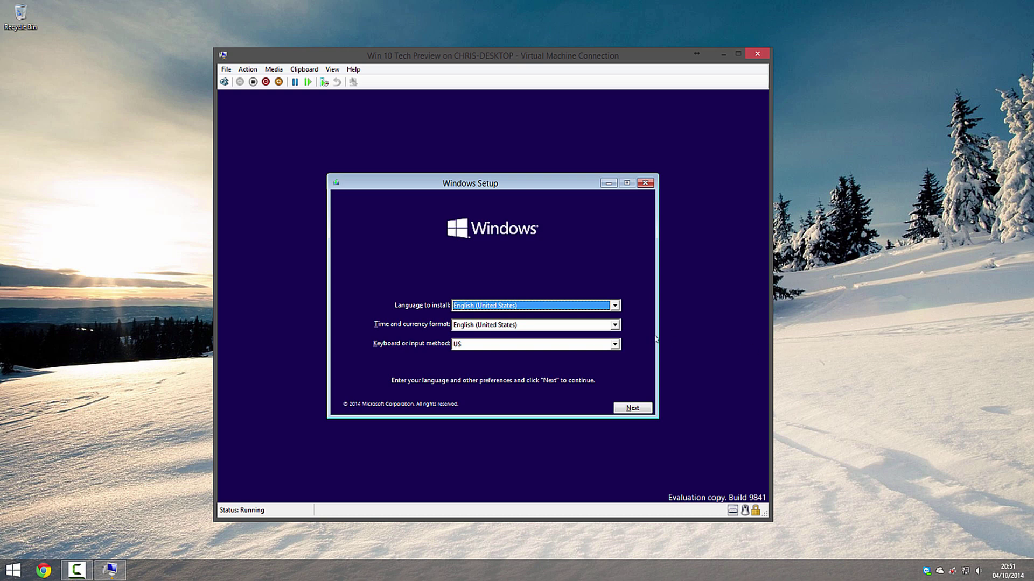
{"action": "left_click", "coordinate": [563, 326]}
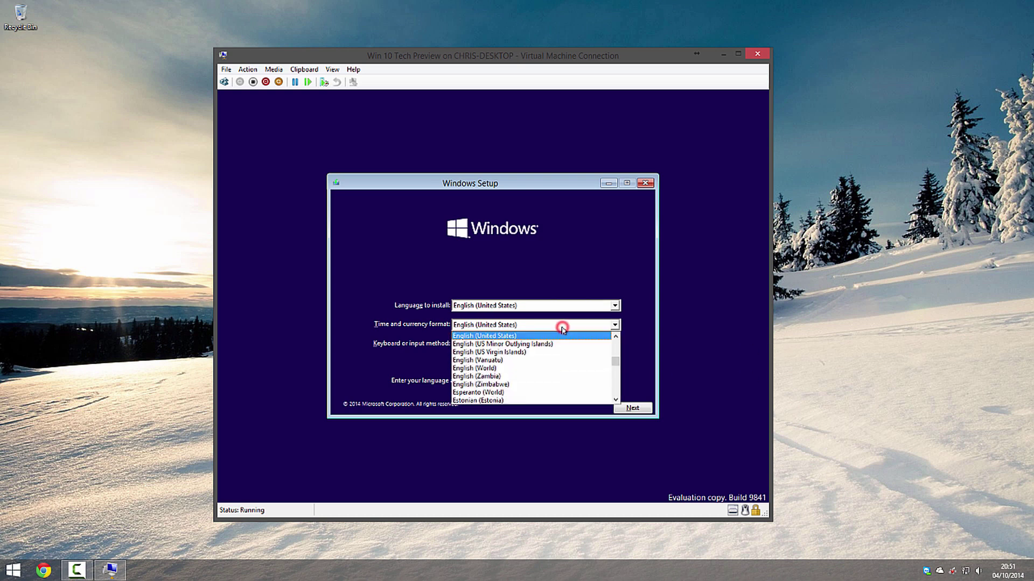
{"action": "left_click", "coordinate": [616, 338]}
{"action": "left_click", "coordinate": [475, 339]}
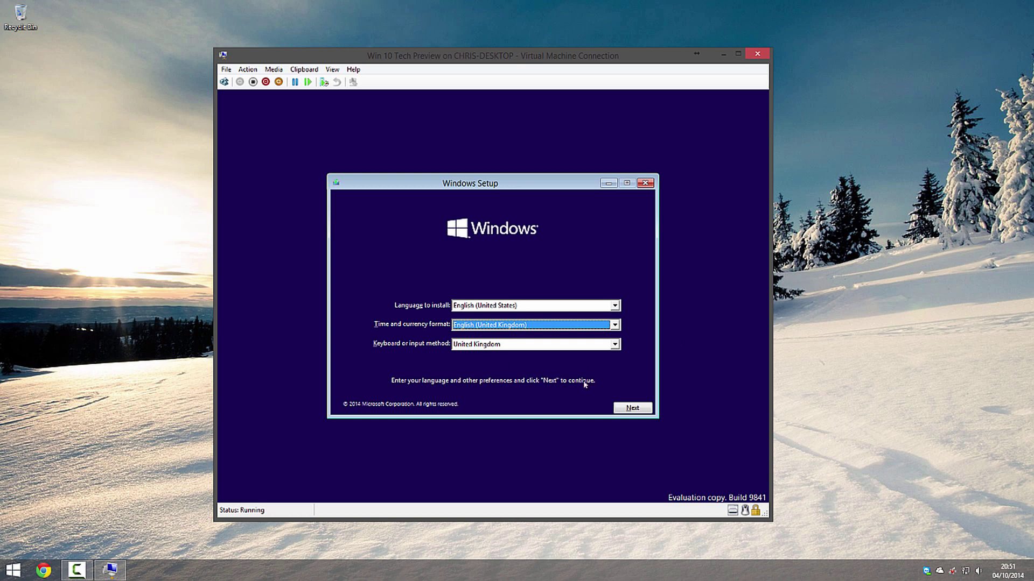
{"action": "left_click", "coordinate": [631, 409]}
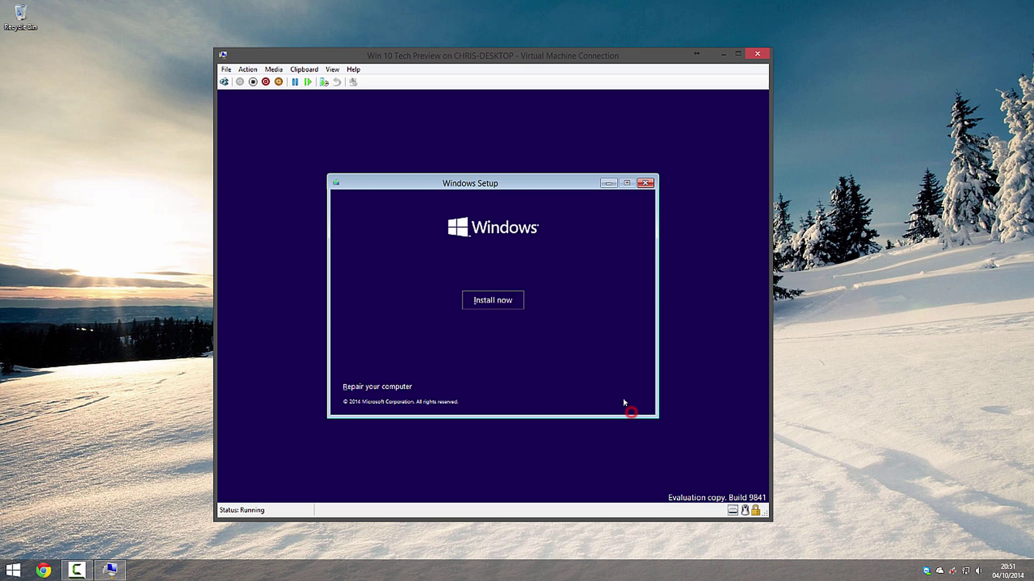
{"action": "left_click", "coordinate": [492, 300]}
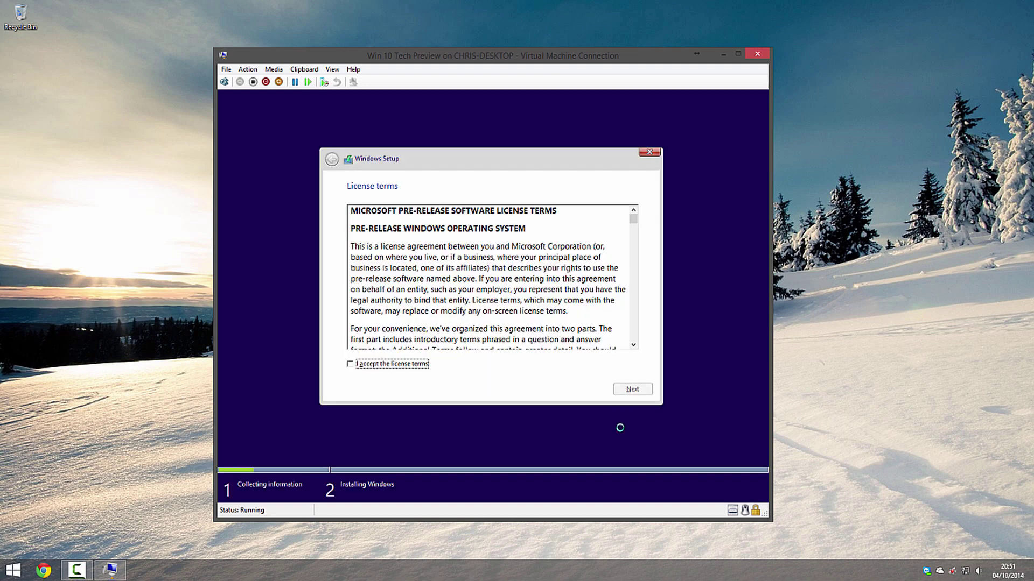
Accept the license terms, choose Custom install, and select Drive 0's 40 GB unallocated space.
{"action": "left_click", "coordinate": [389, 364]}
{"action": "left_click", "coordinate": [620, 389]}
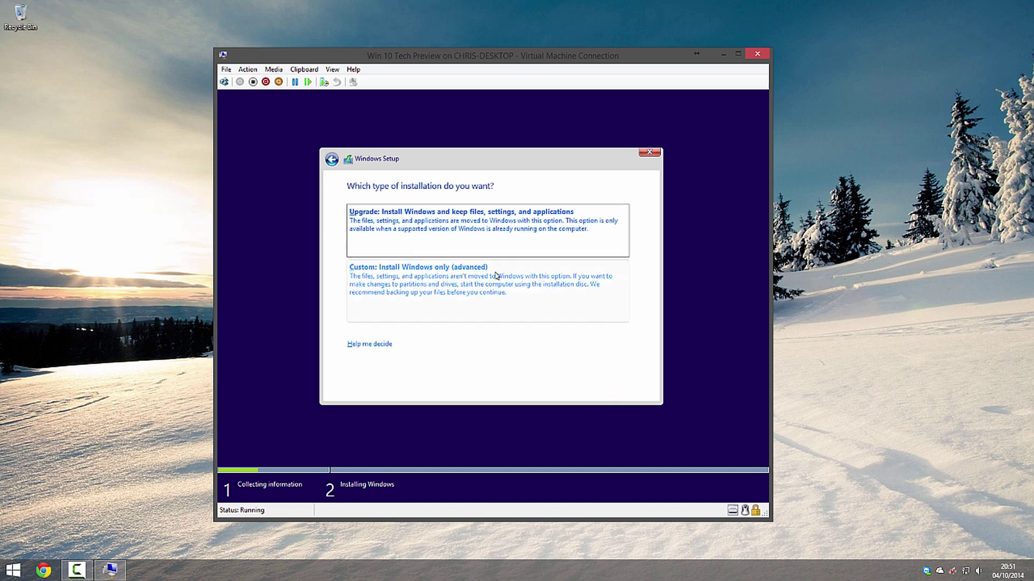
{"action": "left_click", "coordinate": [450, 283]}
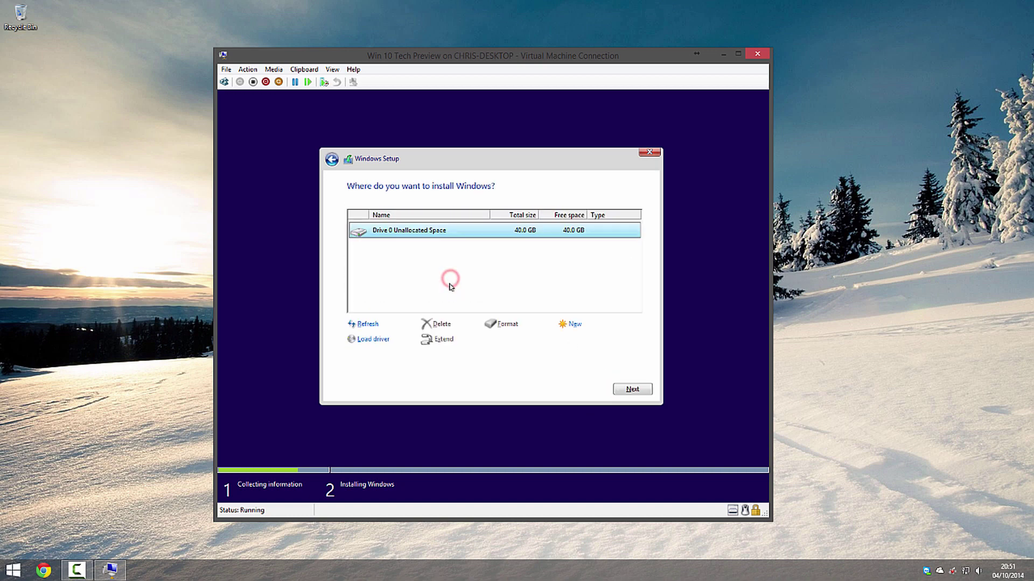
{"action": "left_click", "coordinate": [438, 231]}
Install Windows onto Drive 0's unallocated space and wait for the Settings page.
{"action": "left_click", "coordinate": [644, 390]}
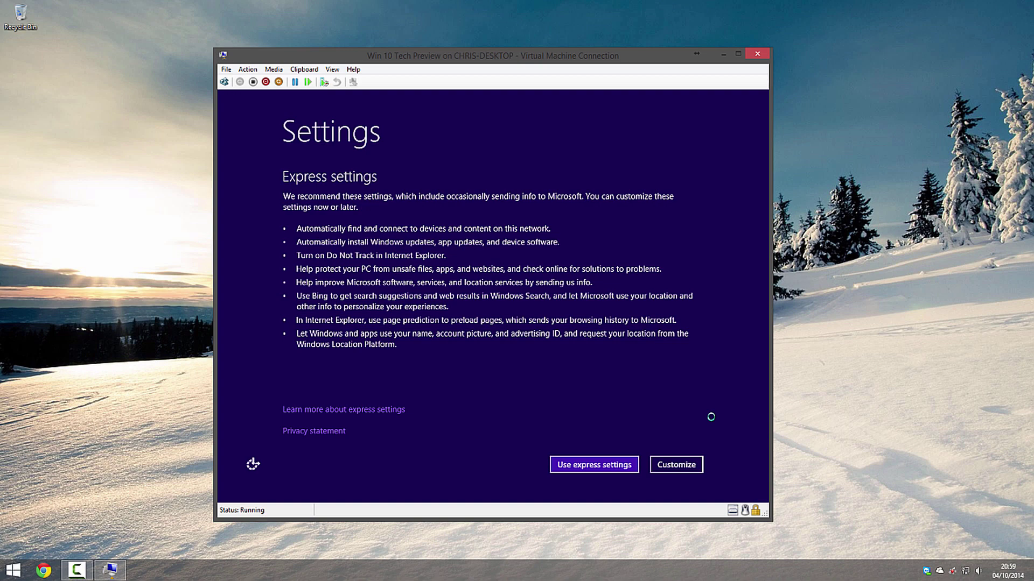
Choose Use express settings on the Settings page.
{"action": "left_click", "coordinate": [601, 464]}
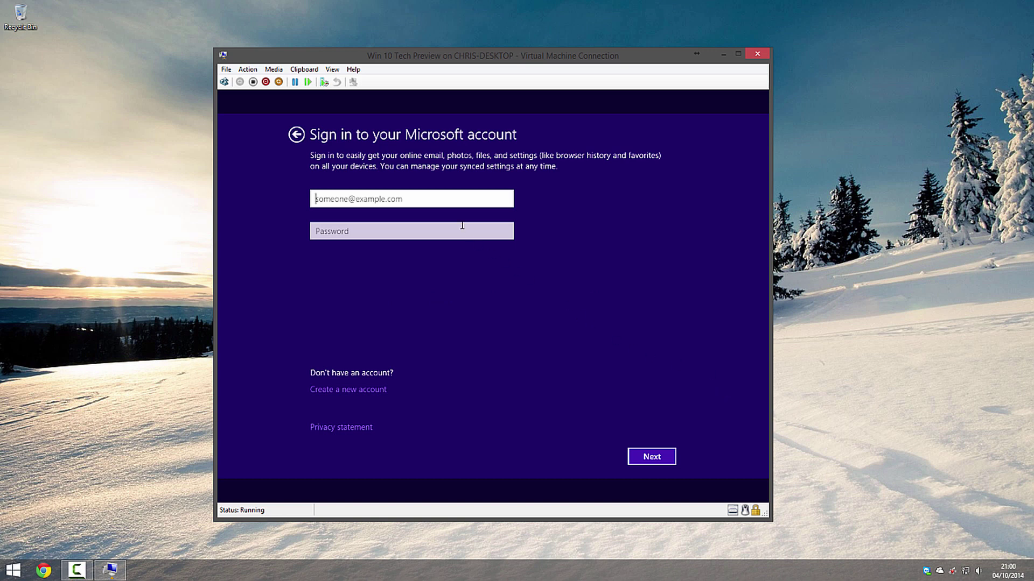
Sign in with the Microsoft account e-mail and password, then skip the security code verification.
{"action": "left_click", "coordinate": [452, 200]}
{"action": "key", "text": "Tab"}
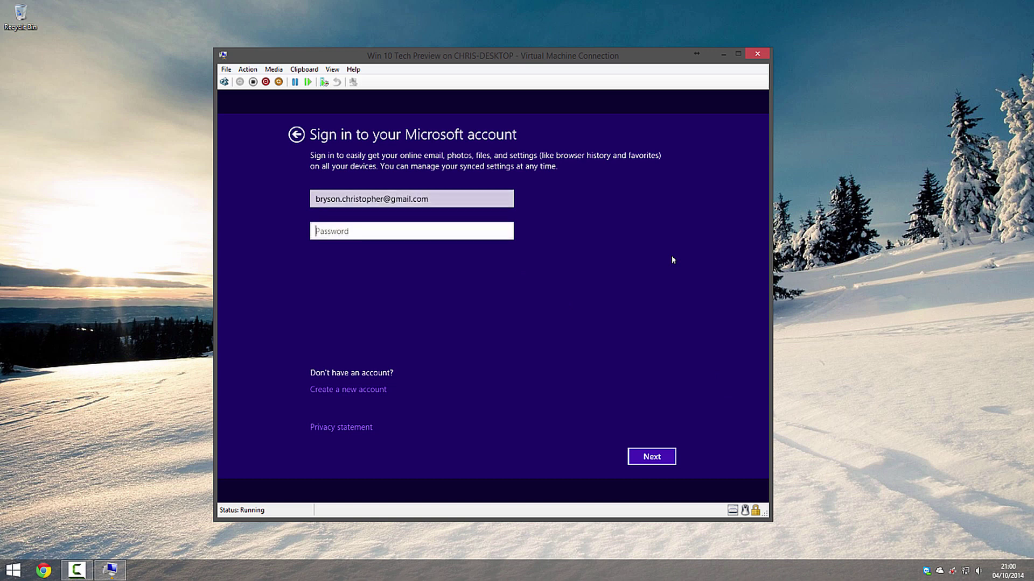
{"action": "type", "text": "********"}
{"action": "left_click", "coordinate": [652, 457]}
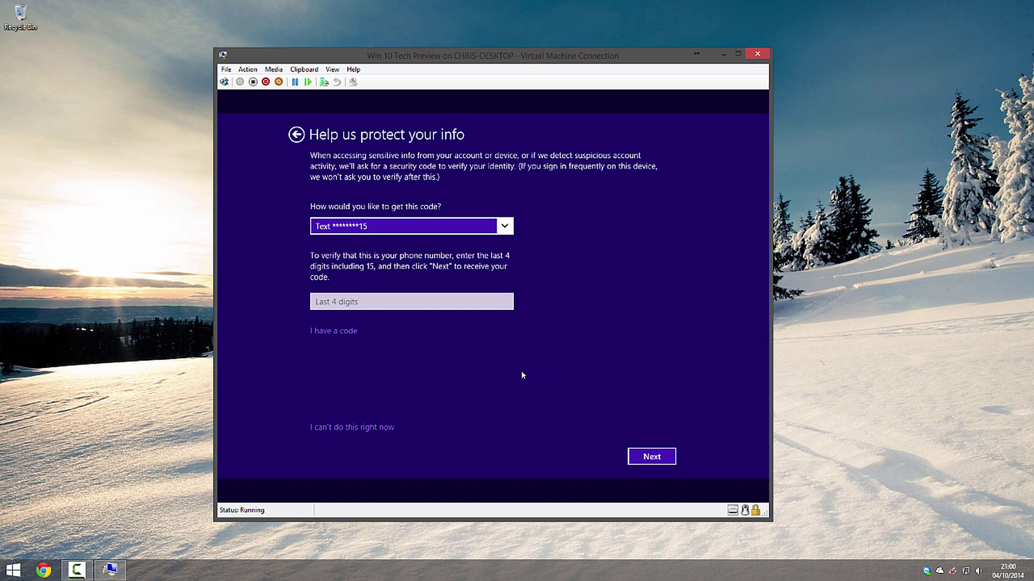
{"action": "left_click", "coordinate": [330, 428]}
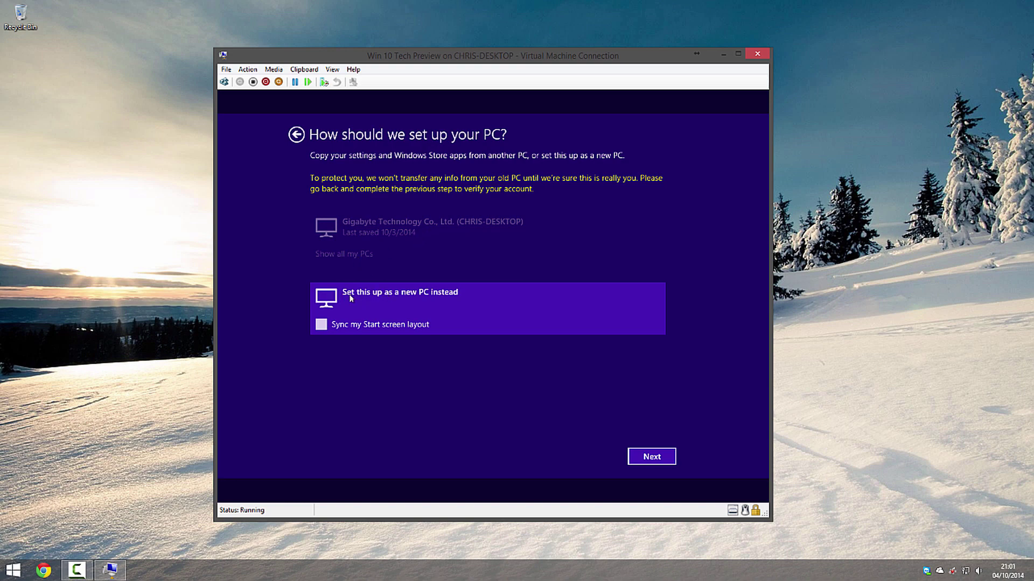
Set this up as a new PC and accept the OneDrive defaults.
{"action": "left_click", "coordinate": [656, 456]}
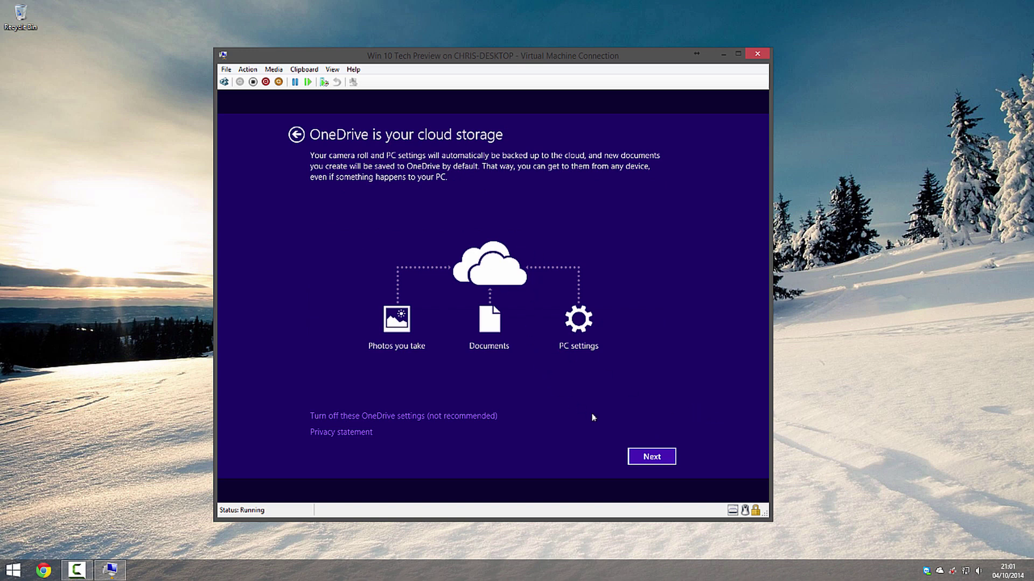
{"action": "left_click", "coordinate": [657, 456]}
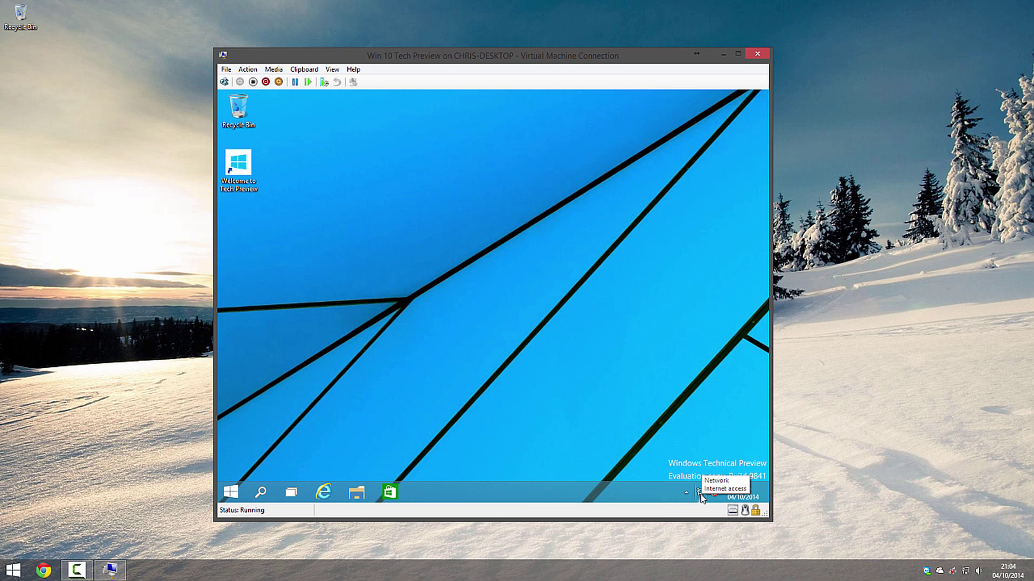
Check This PC's System page (2.00 GB RAM, Windows activated), then close it and File Explorer.
{"action": "left_click", "coordinate": [430, 313]}
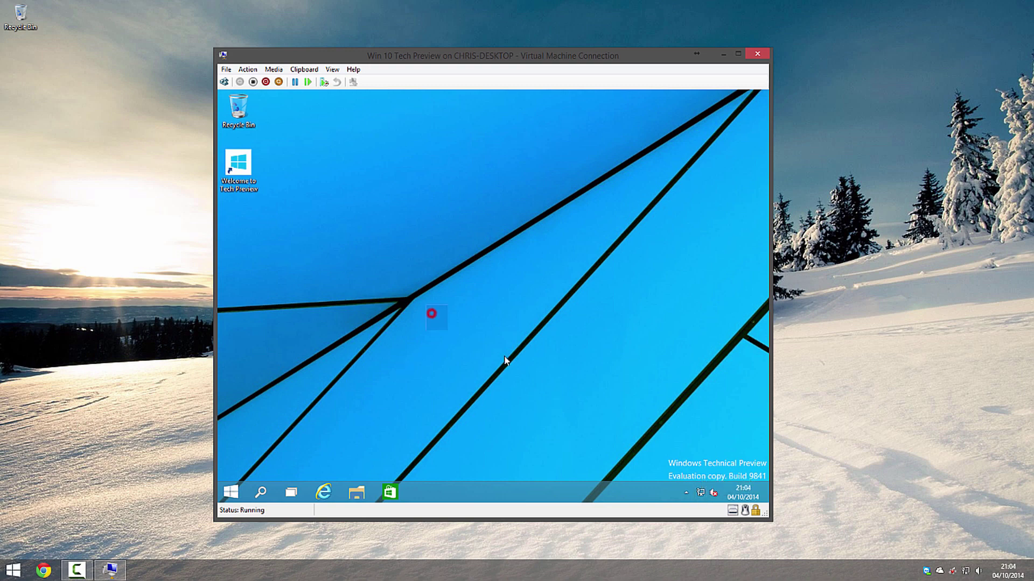
{"action": "key", "text": "super+e"}
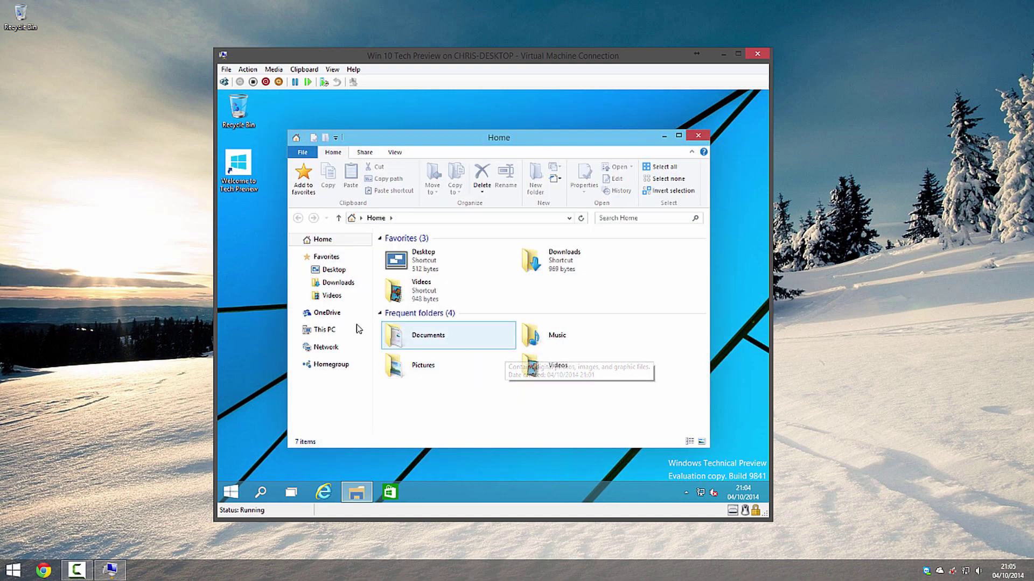
{"action": "right_click", "coordinate": [338, 329]}
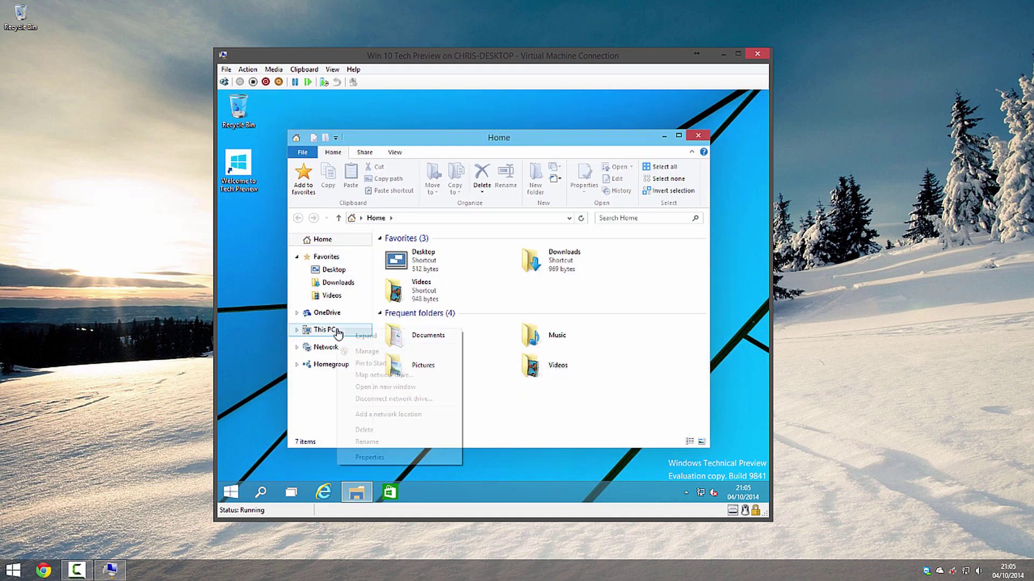
{"action": "left_click", "coordinate": [388, 458]}
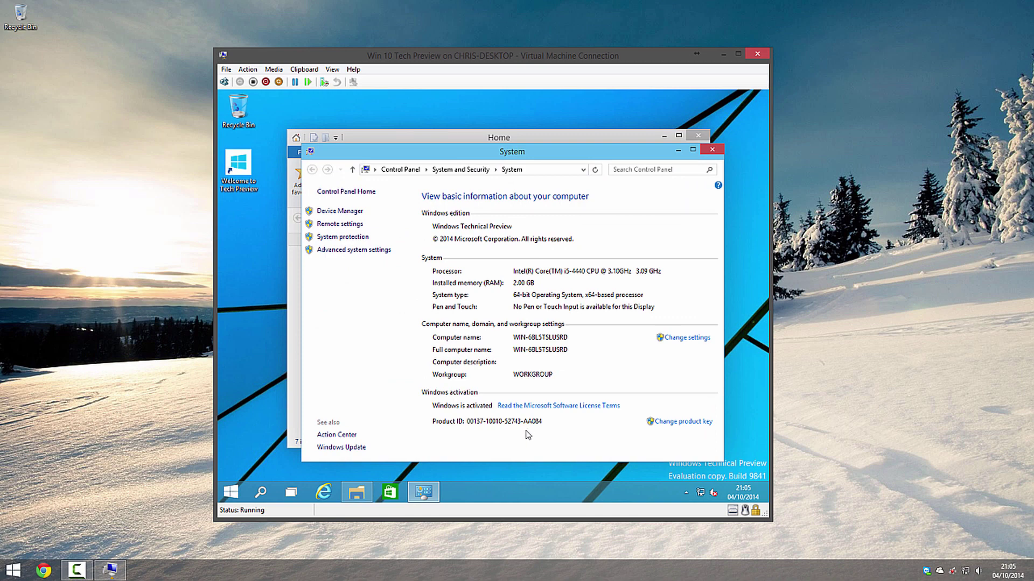
{"action": "left_click", "coordinate": [712, 149]}
{"action": "left_click", "coordinate": [698, 136]}
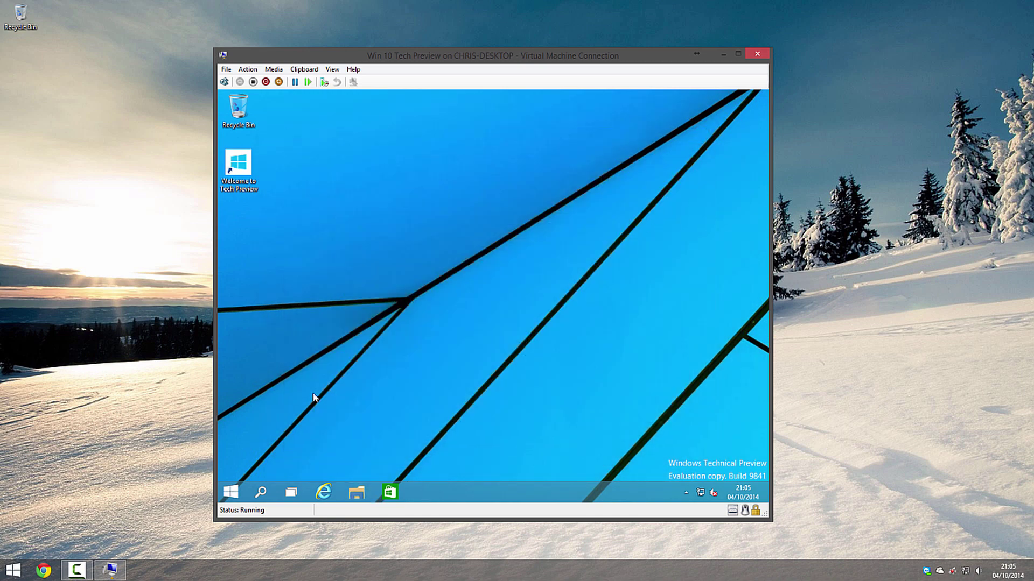
View the Mail and Store tiles' Resize options in Start, then launch PC settings on Personalize.
{"action": "left_click", "coordinate": [231, 491]}
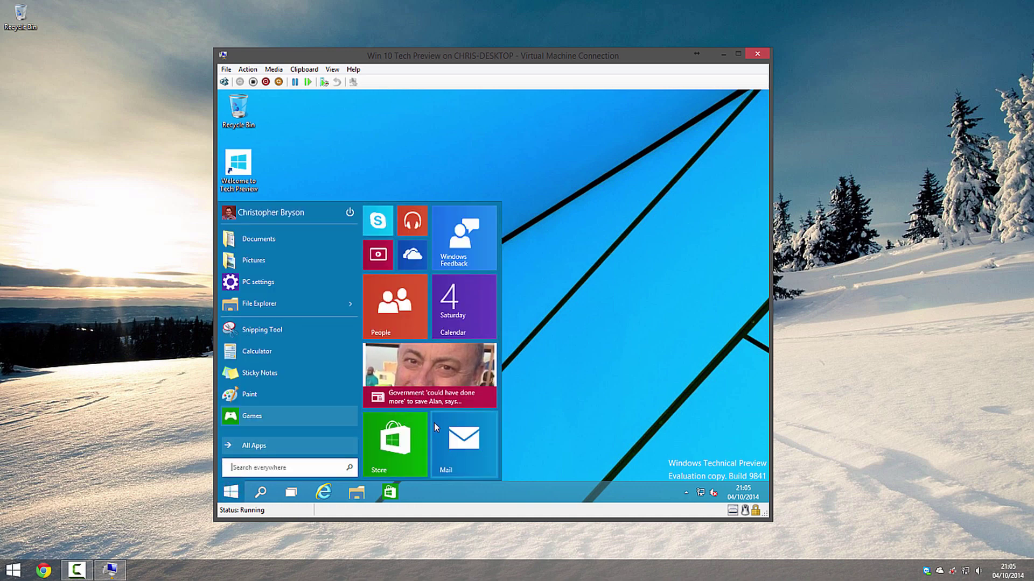
{"action": "right_click", "coordinate": [457, 433]}
{"action": "right_click", "coordinate": [392, 449]}
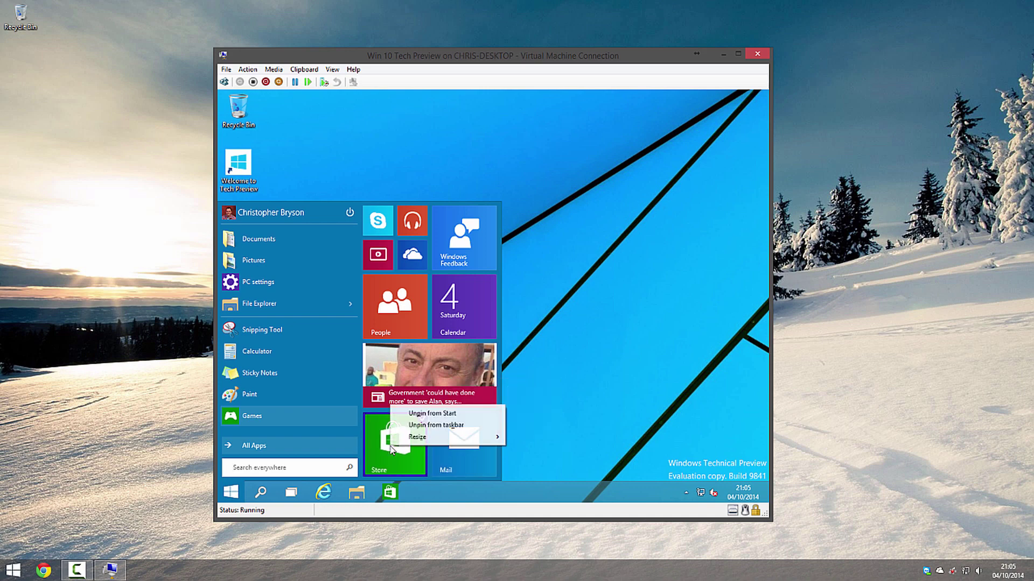
{"action": "mouse_move", "coordinate": [484, 438]}
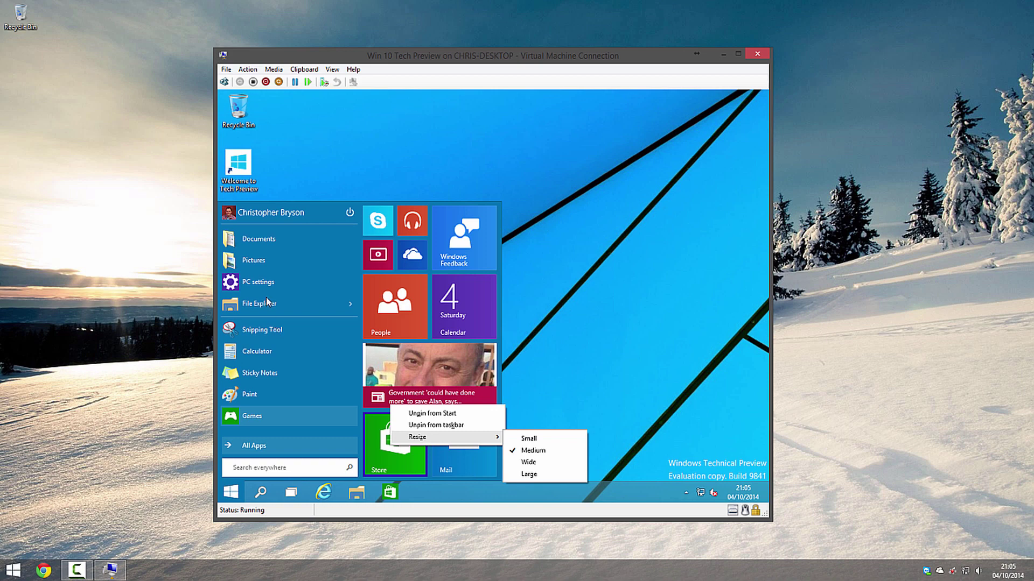
{"action": "left_click", "coordinate": [261, 282]}
{"action": "left_click", "coordinate": [261, 282]}
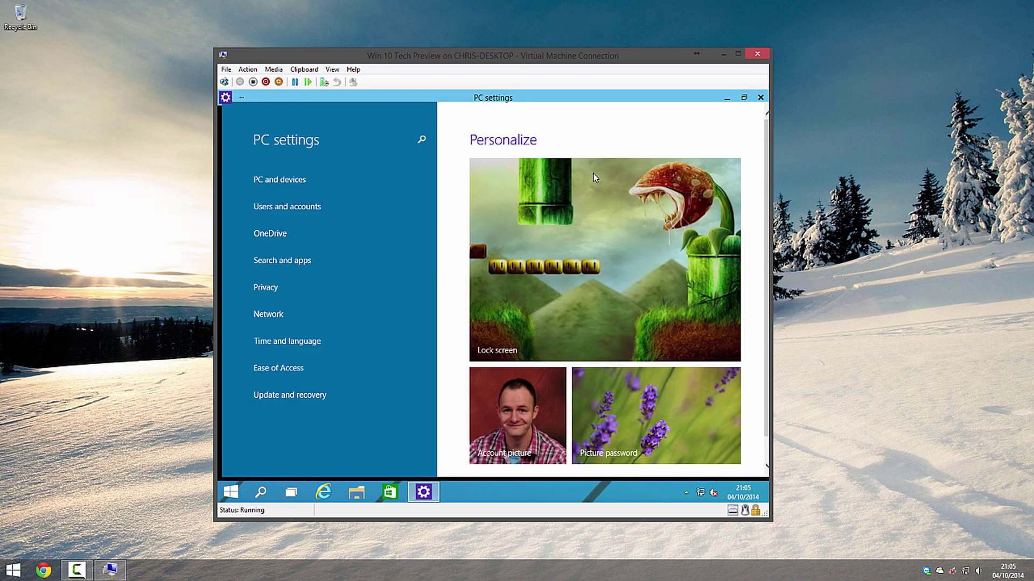
Restore PC settings to a smaller window, move it aside, and close it.
{"action": "left_click", "coordinate": [744, 97]}
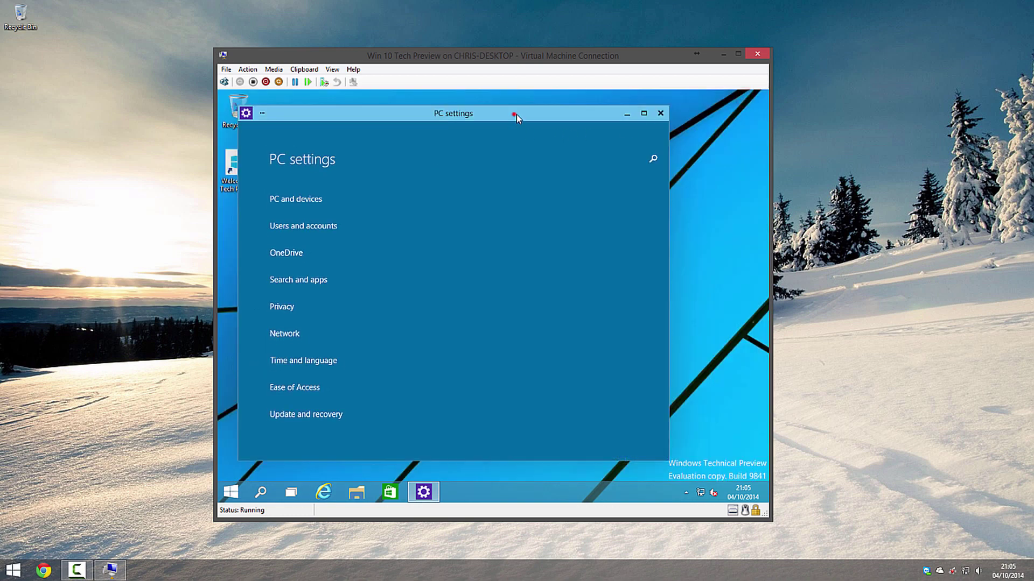
{"action": "left_click_drag", "start_coordinate": [516, 114], "coordinate": [576, 116]}
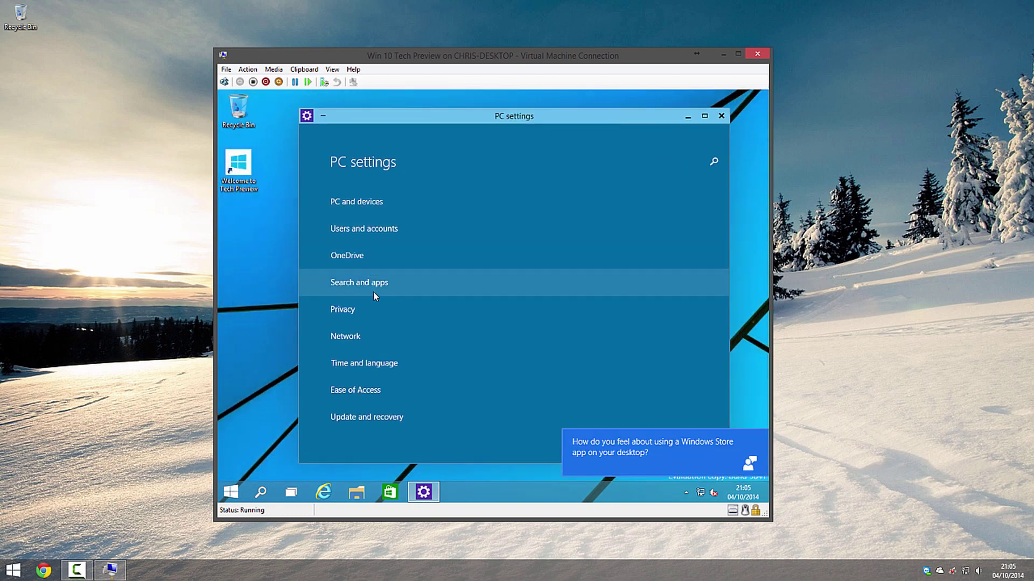
{"action": "left_click", "coordinate": [721, 116]}
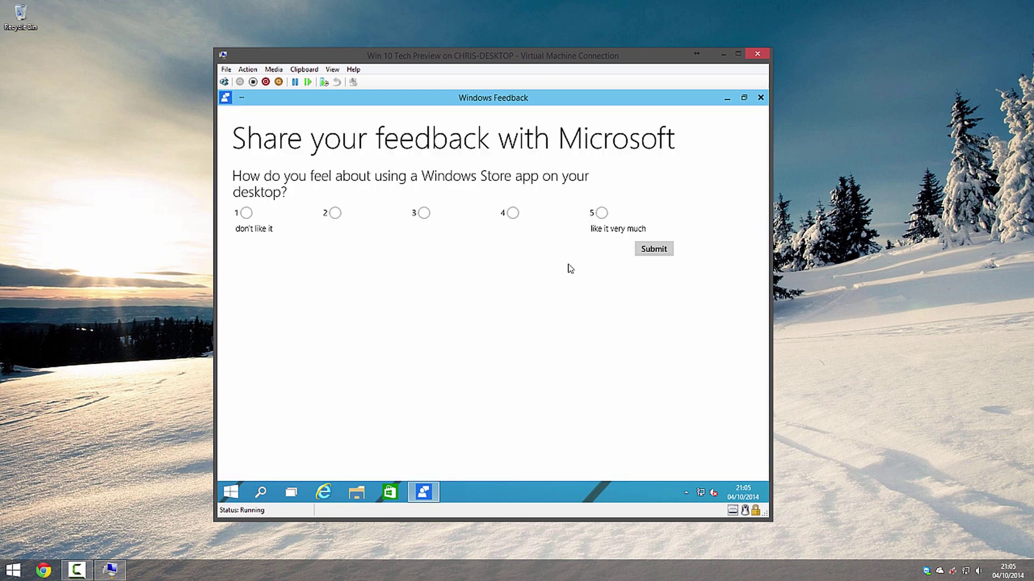
Rate the Store-app-on-desktop feedback question a 4, submit it, and close Windows Feedback.
{"action": "left_click", "coordinate": [512, 212]}
{"action": "left_click", "coordinate": [644, 250]}
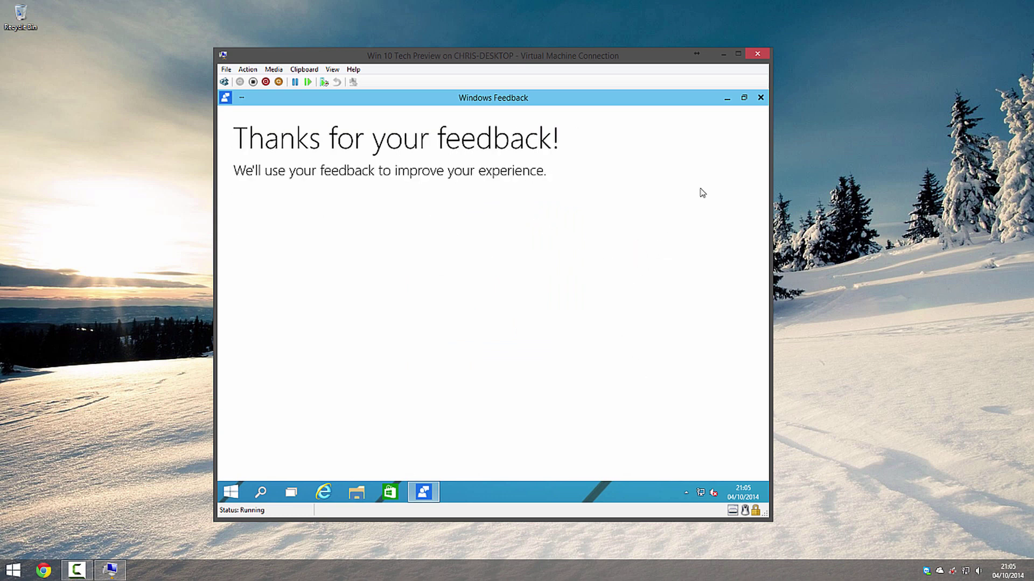
{"action": "left_click", "coordinate": [760, 98]}
{"action": "left_click", "coordinate": [584, 221]}
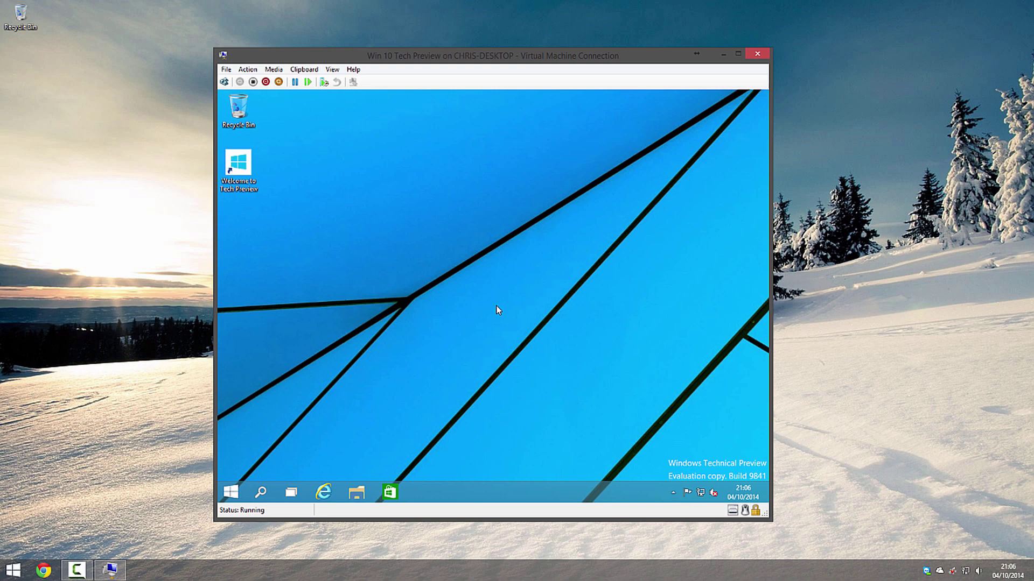
Close the current virtual machine connection window on the host.
{"action": "left_click", "coordinate": [559, 224]}
{"action": "left_click", "coordinate": [756, 53]}
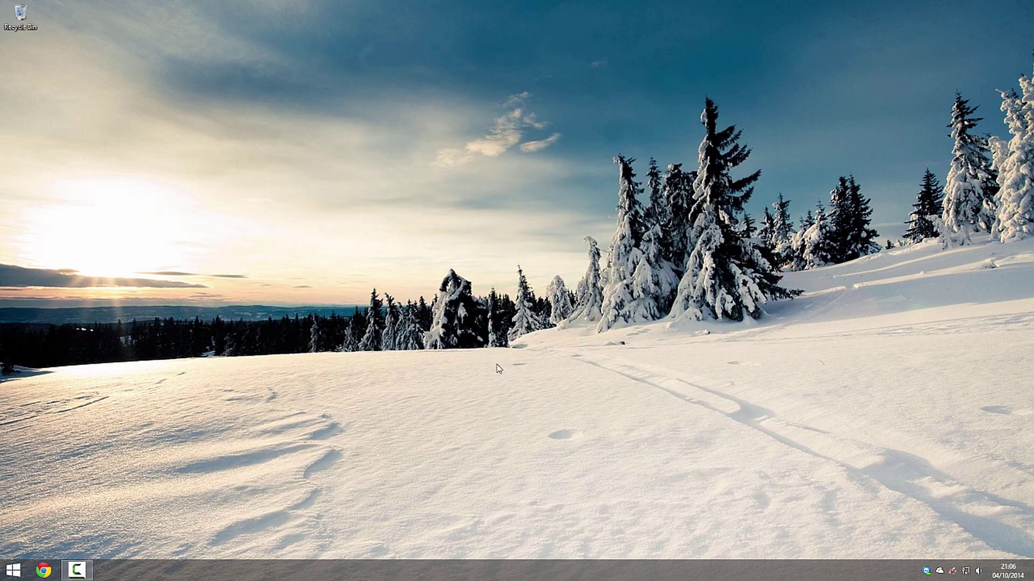
{"action": "right_click", "coordinate": [13, 571]}
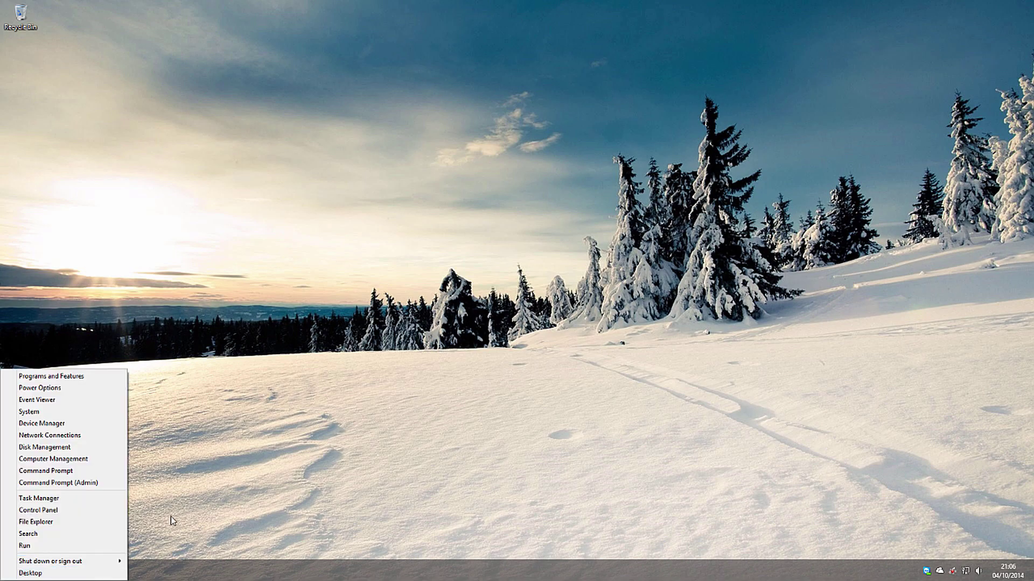
{"action": "left_click", "coordinate": [282, 489]}
Run Hyper-V Virtual Machine Connection as administrator and connect to Win 10 Tech Preview.
{"action": "key", "text": "super"}
{"action": "scroll", "coordinate": [554, 431], "scroll_direction": "down", "scroll_amount": 5}
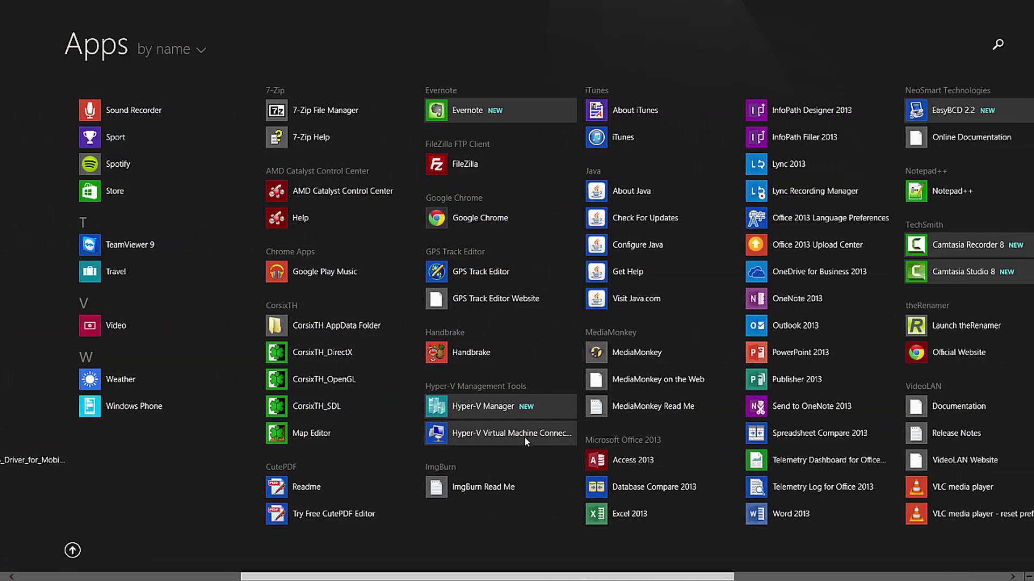
{"action": "right_click", "coordinate": [502, 436]}
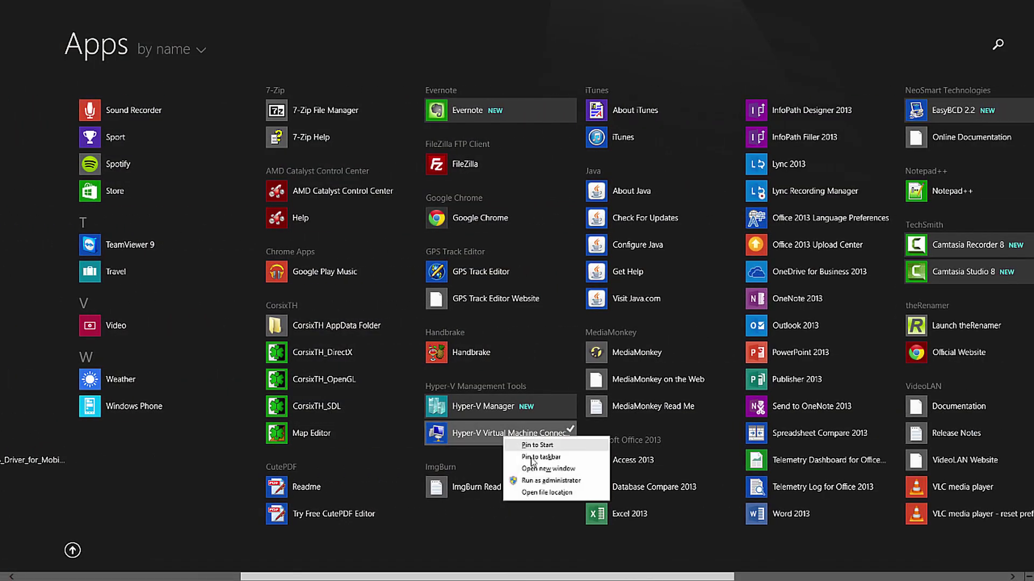
{"action": "left_click", "coordinate": [542, 481]}
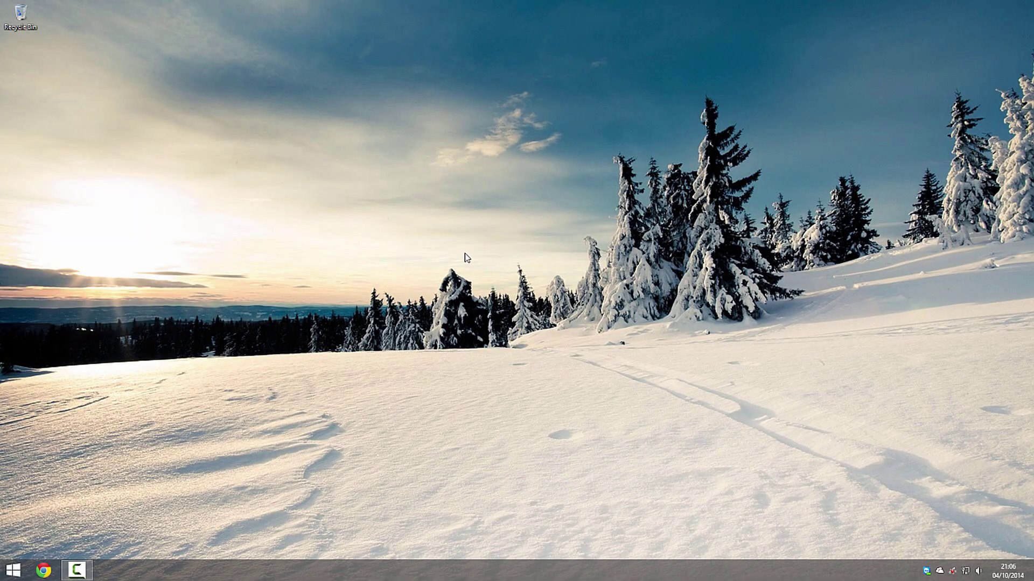
{"action": "left_click", "coordinate": [402, 127]}
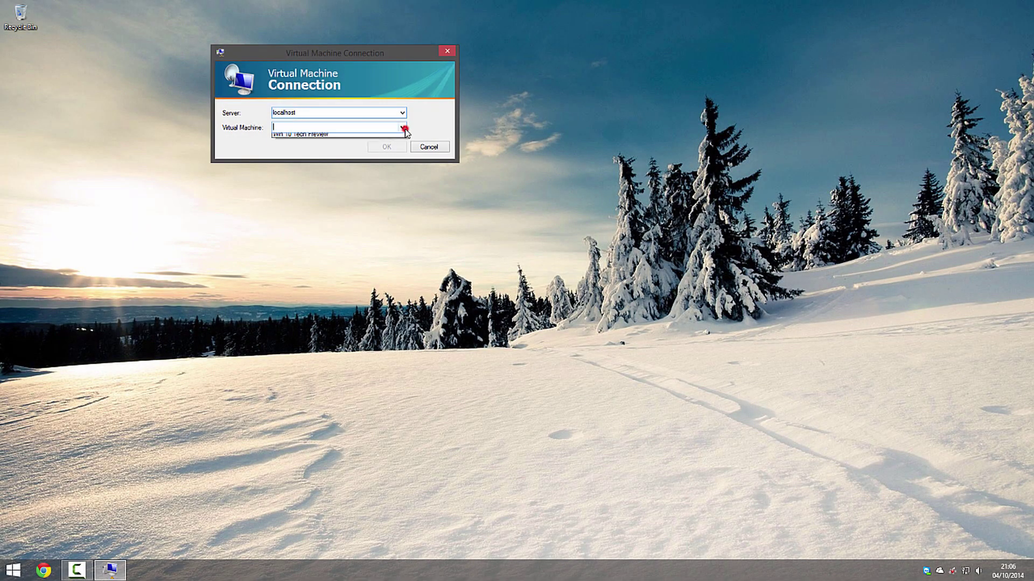
{"action": "left_click", "coordinate": [371, 136]}
{"action": "left_click", "coordinate": [392, 147]}
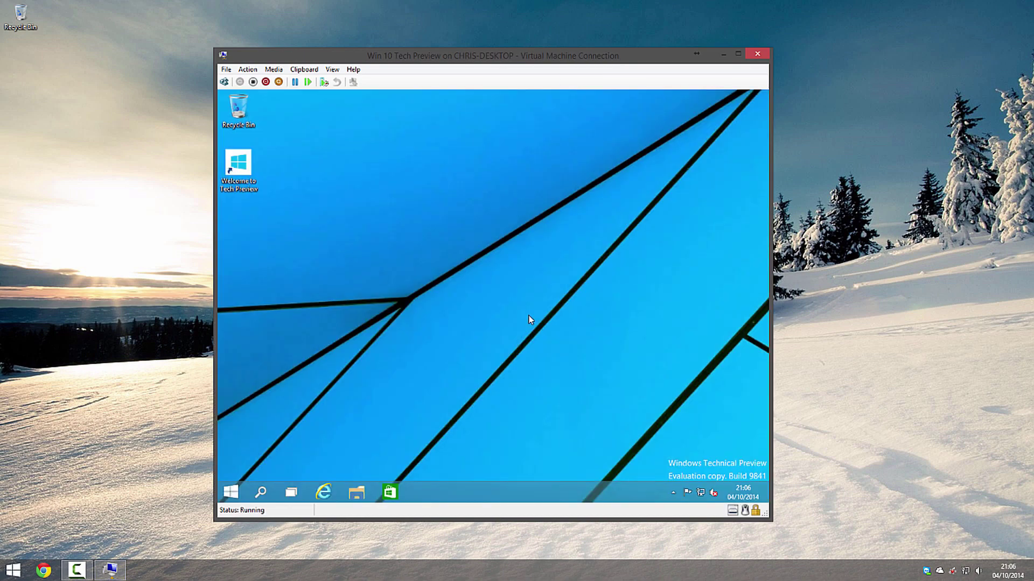
Shut down the Windows Technical Preview guest from its Start menu power options.
{"action": "left_click", "coordinate": [231, 493]}
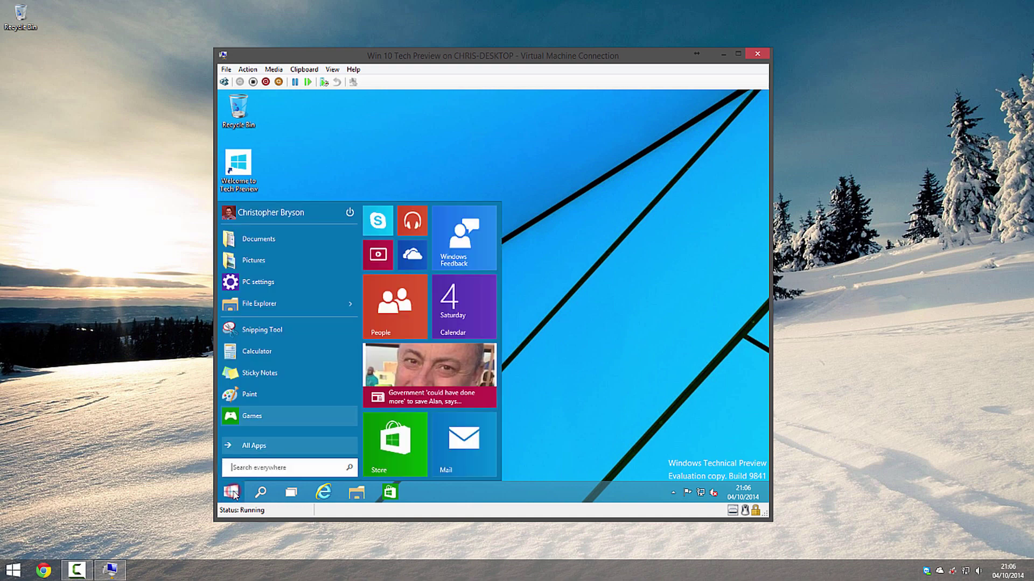
{"action": "left_click", "coordinate": [351, 214]}
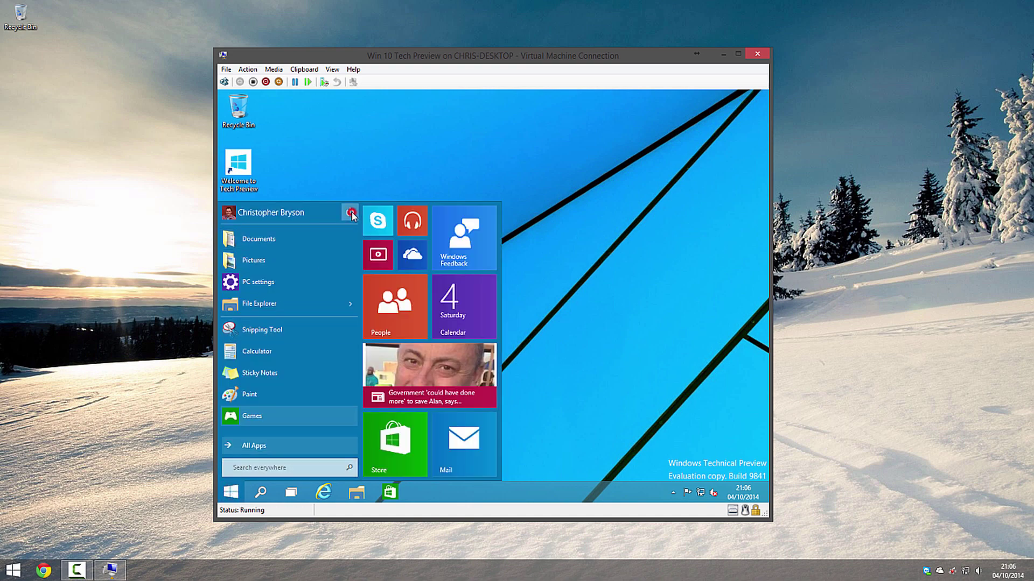
{"action": "left_click", "coordinate": [359, 235]}
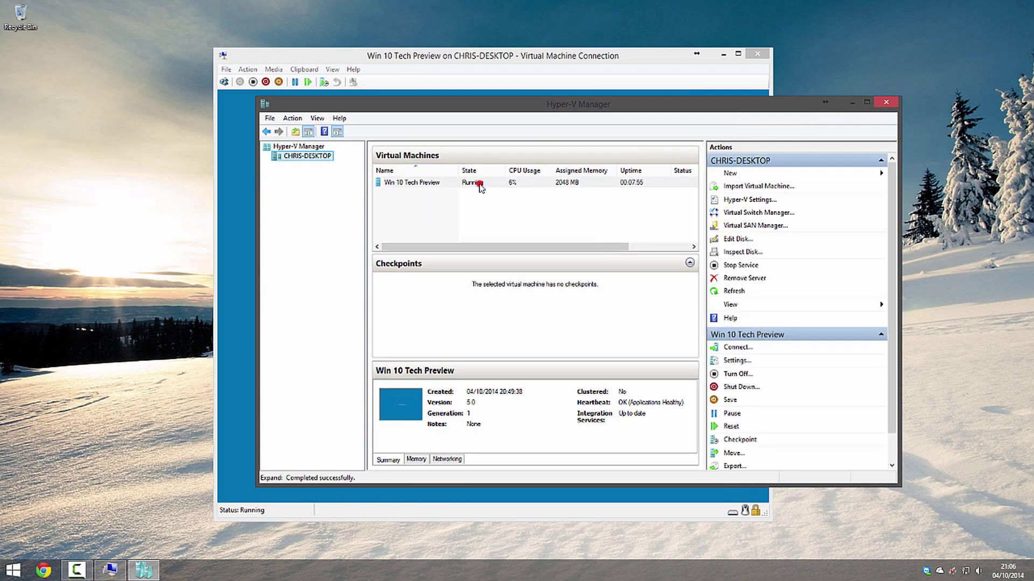
Confirm in Hyper-V Manager that Win 10 Tech Preview now reads Off.
{"action": "left_click", "coordinate": [478, 184]}
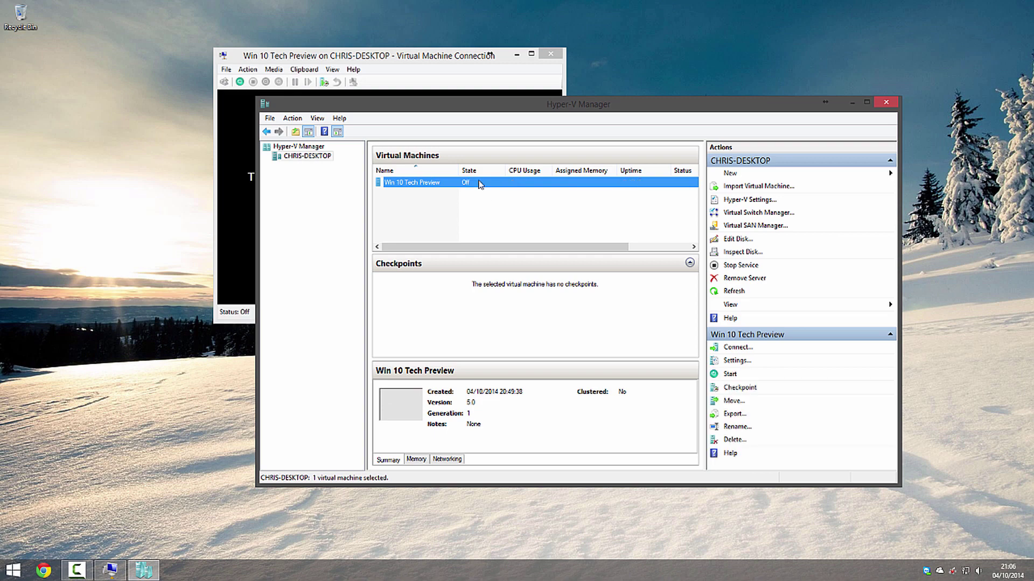
{"action": "left_click", "coordinate": [422, 55]}
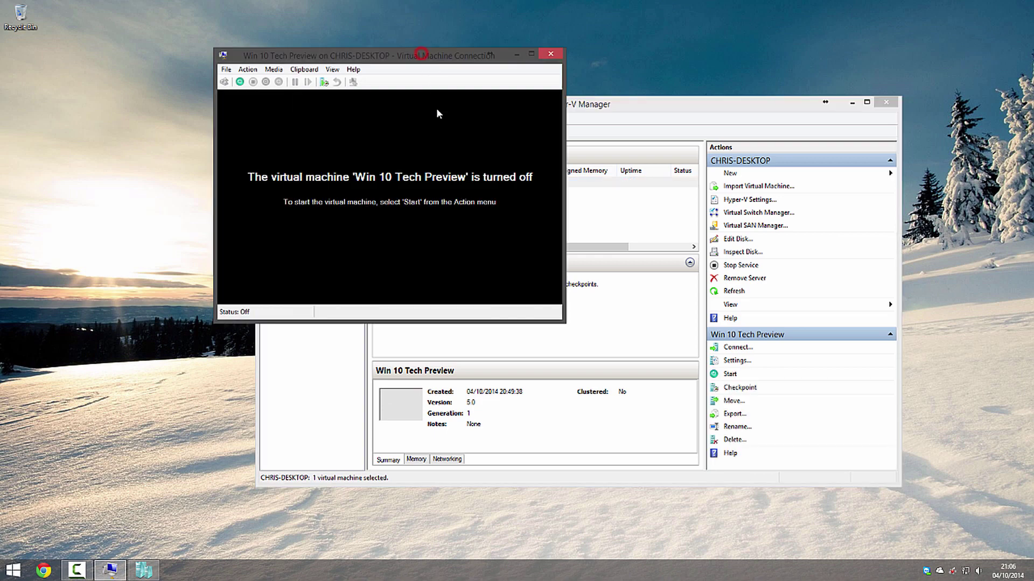
{"action": "left_click", "coordinate": [723, 107]}
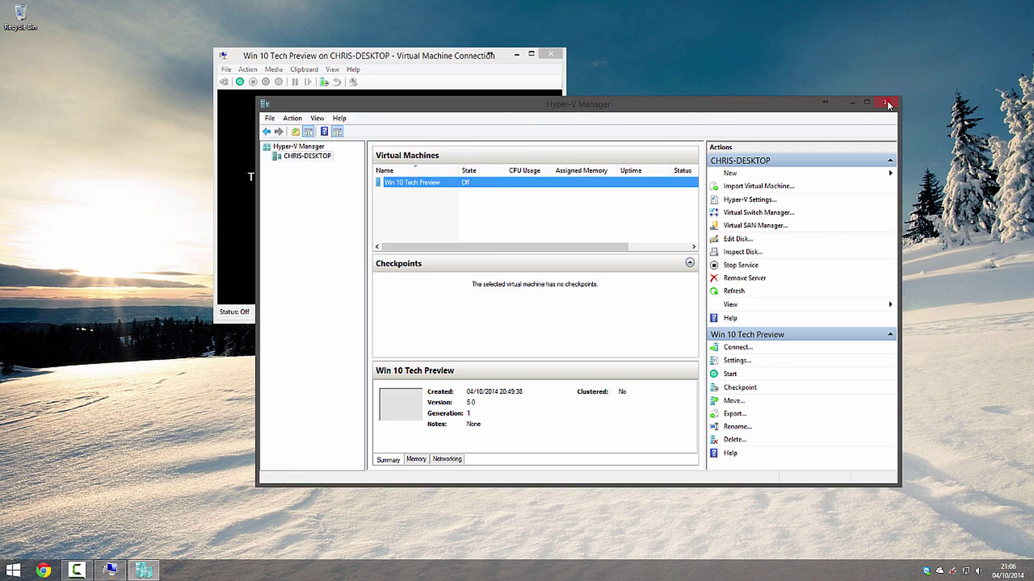
Close Hyper-V Manager, then move aside and close the turned-off VM's connection window.
{"action": "left_click", "coordinate": [886, 101]}
{"action": "left_click_drag", "start_coordinate": [367, 60], "coordinate": [388, 107]}
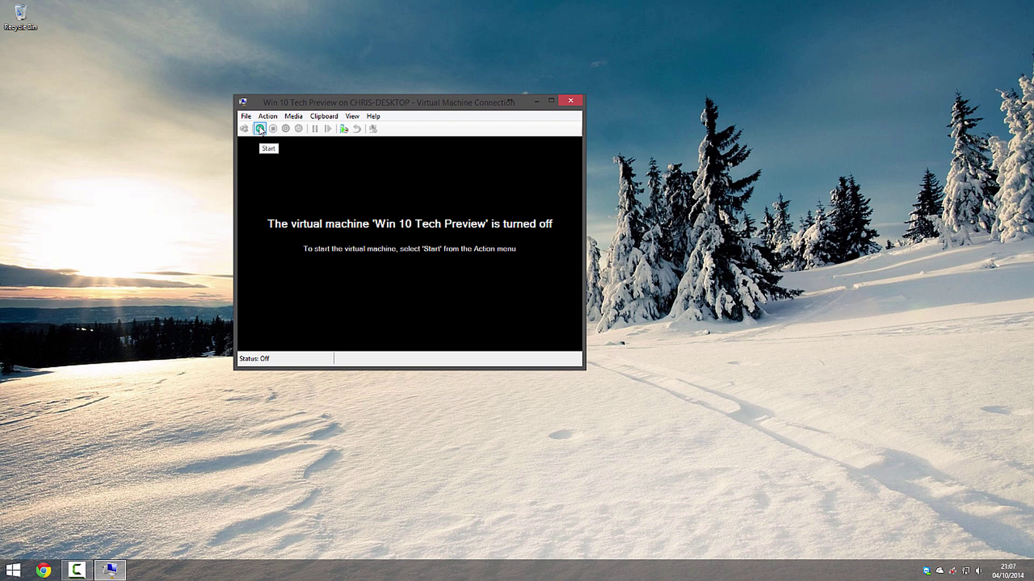
{"action": "left_click", "coordinate": [572, 101]}
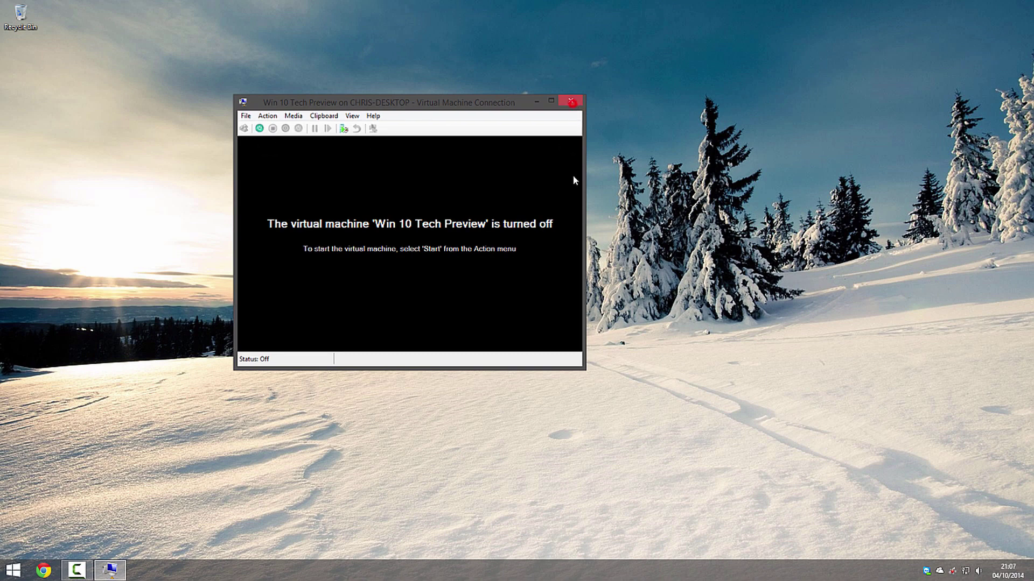